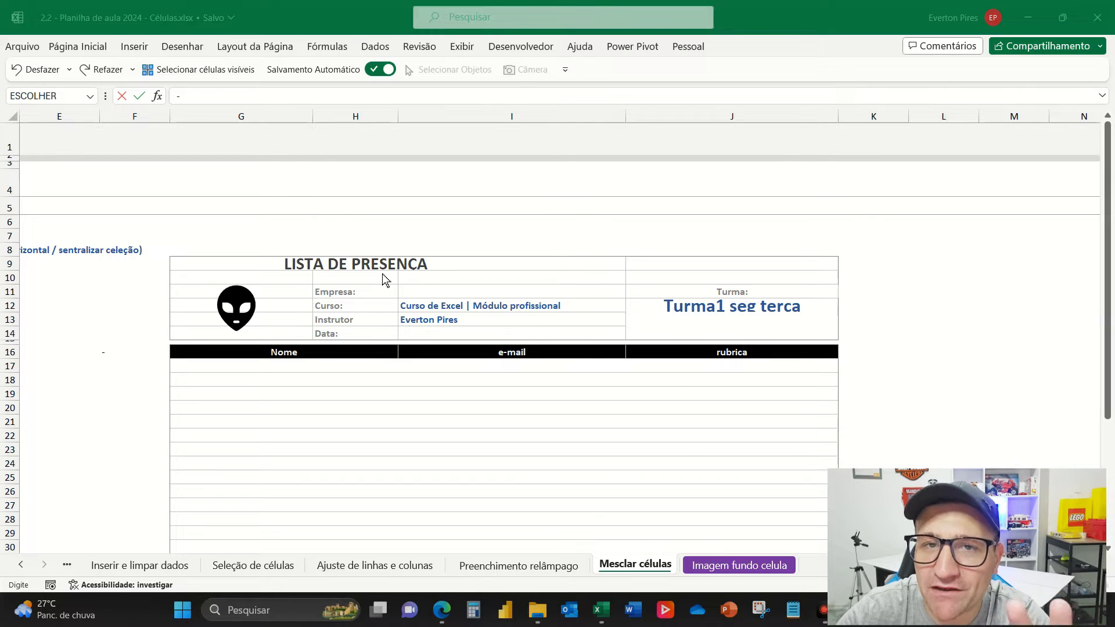
- Discard the unfinished entry in cell F16
{"action": "left_click", "coordinate": [294, 349]}
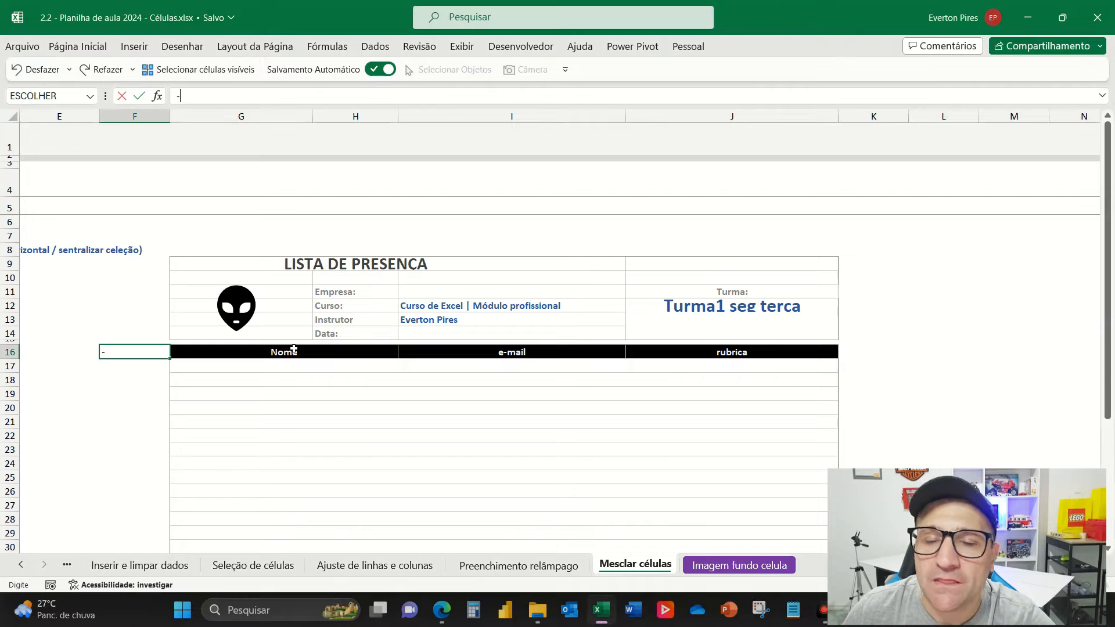
{"action": "left_click", "coordinate": [288, 280]}
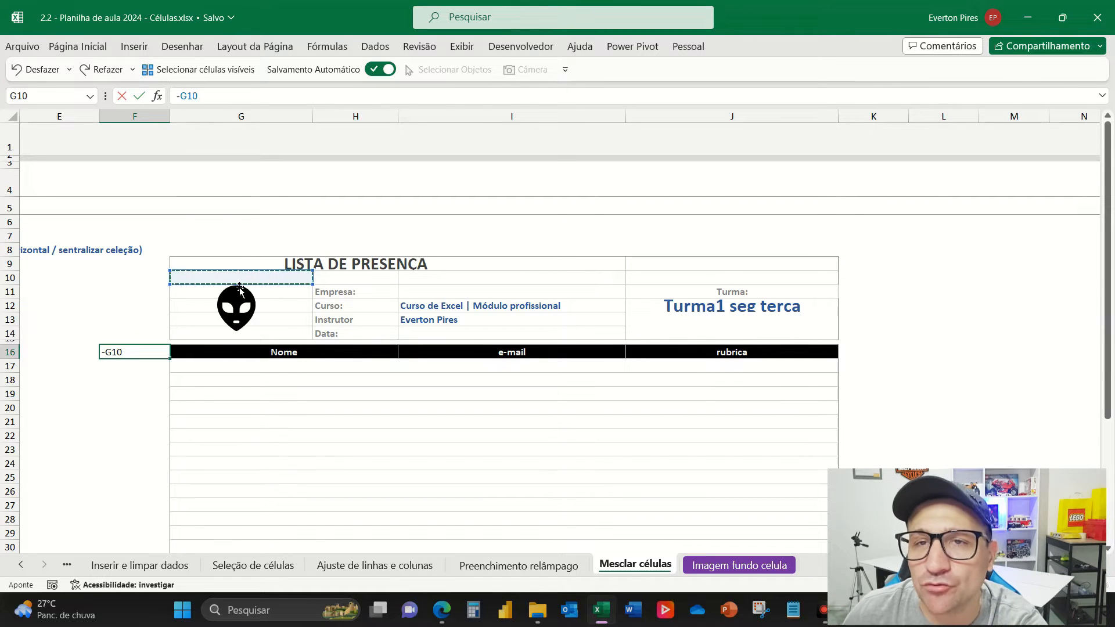
{"action": "key", "text": "Escape"}
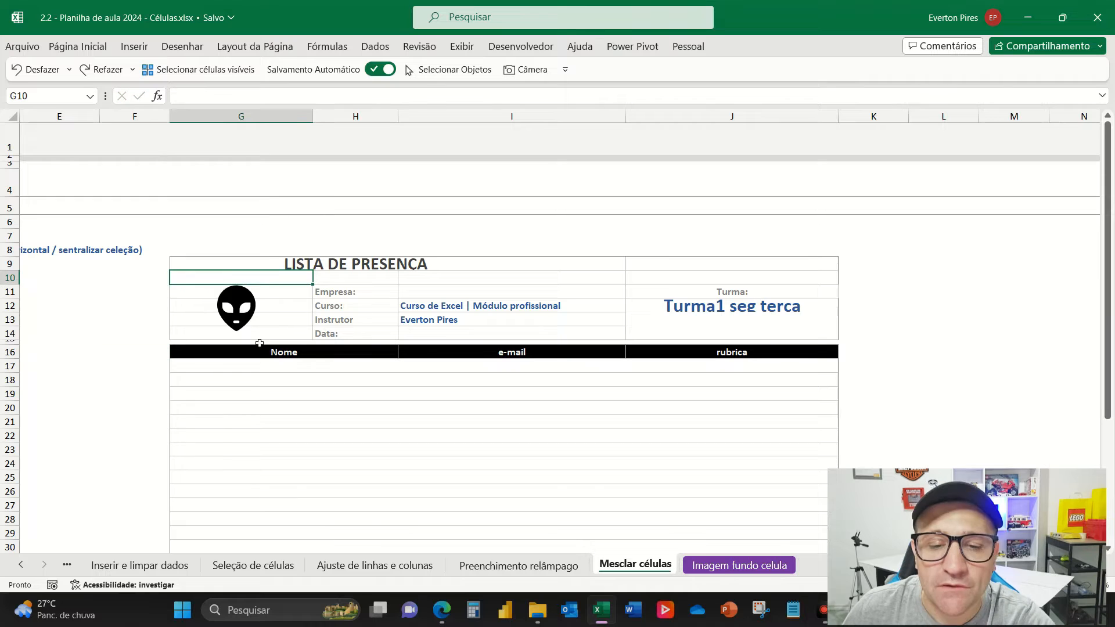
{"action": "key", "text": "ctrl"}
{"action": "key", "text": "ctrl"}
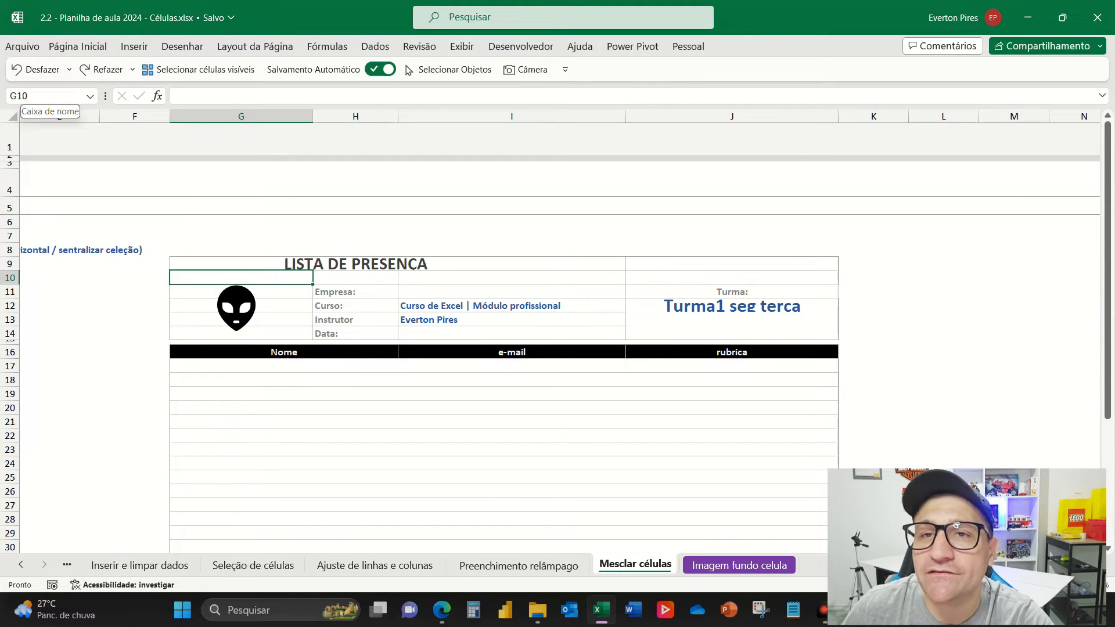
{"action": "left_click", "coordinate": [40, 96]}
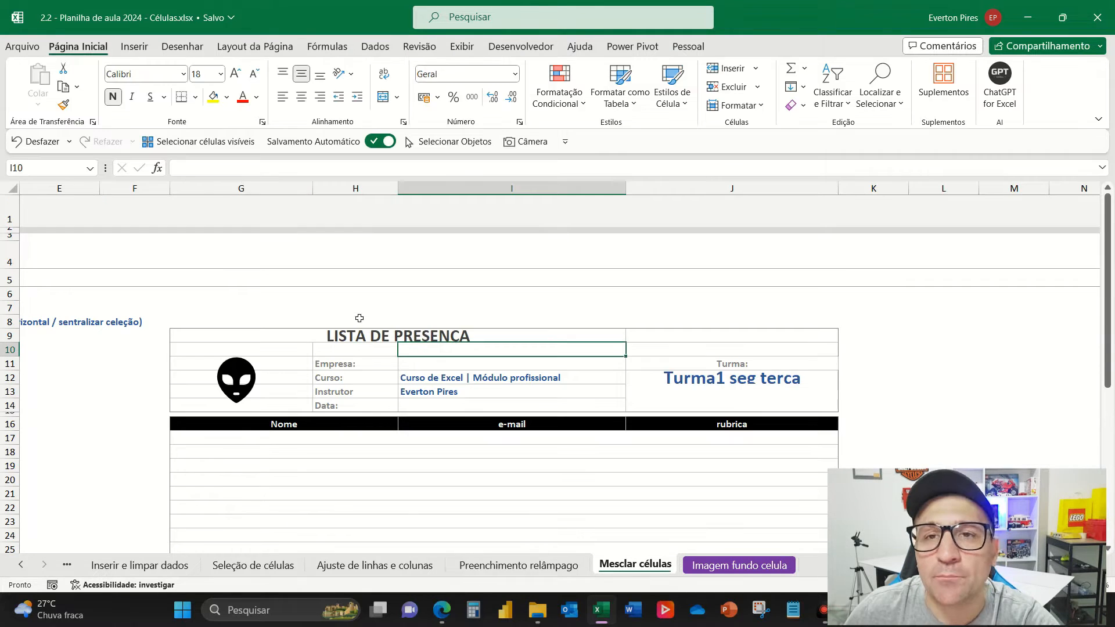
{"action": "key", "text": "ctrl"}
{"action": "key", "text": "ctrl"}
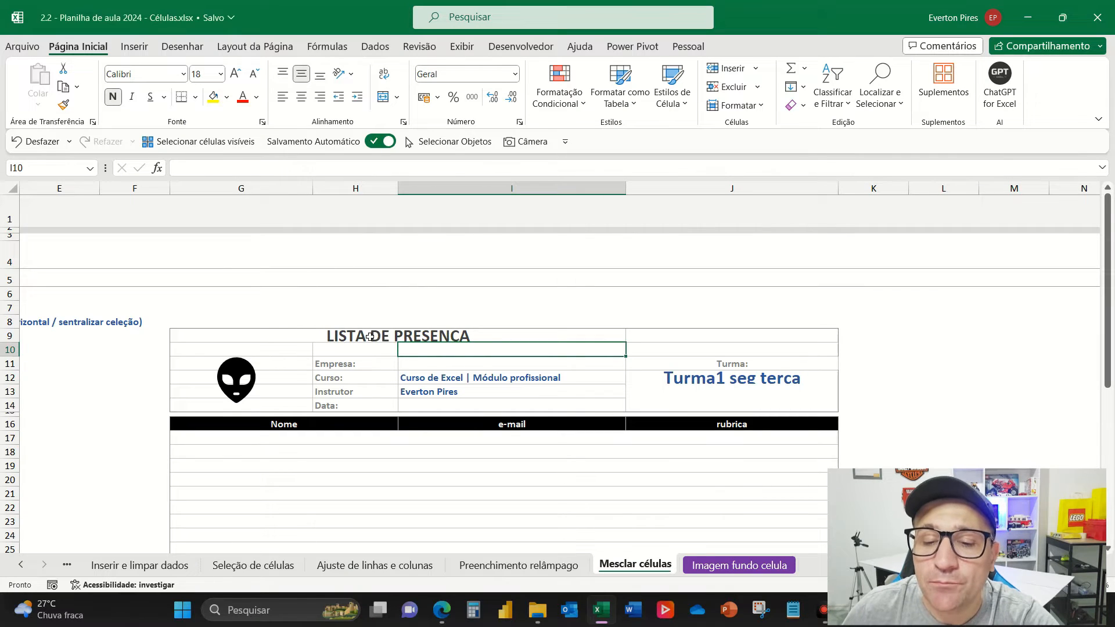
- Unmerge the LISTA DE PRESENÇA title cell back into separate cells G9:I9
{"action": "left_click", "coordinate": [284, 330]}
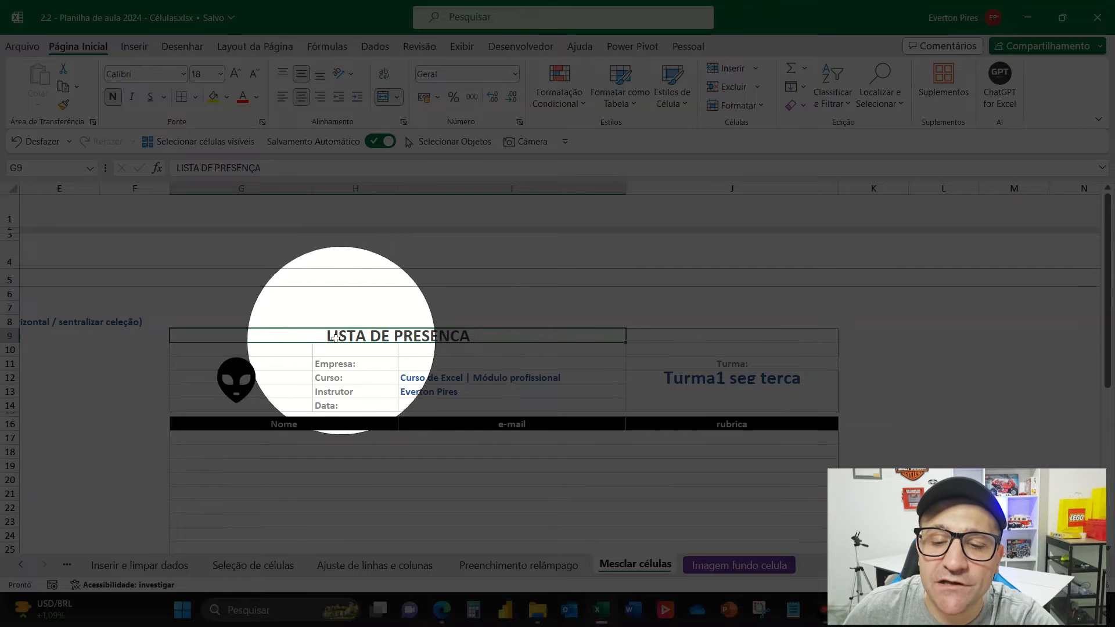
{"action": "left_click", "coordinate": [397, 97]}
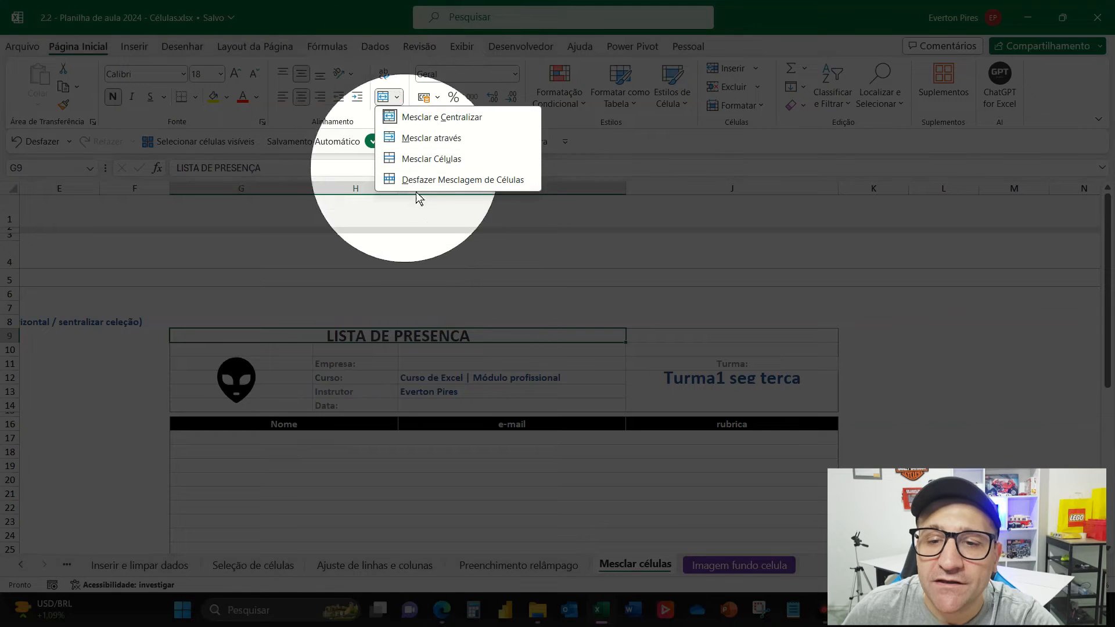
{"action": "left_click", "coordinate": [427, 178]}
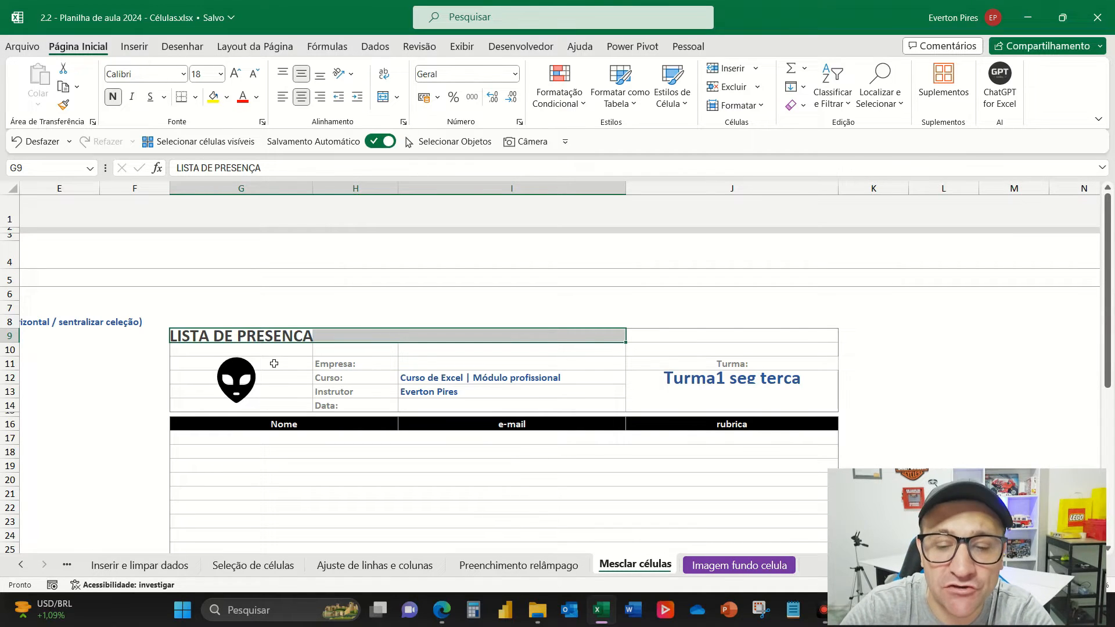
- Merge and center the LISTA DE PRESENÇA title over cells G9:I9
{"action": "left_click", "coordinate": [337, 363]}
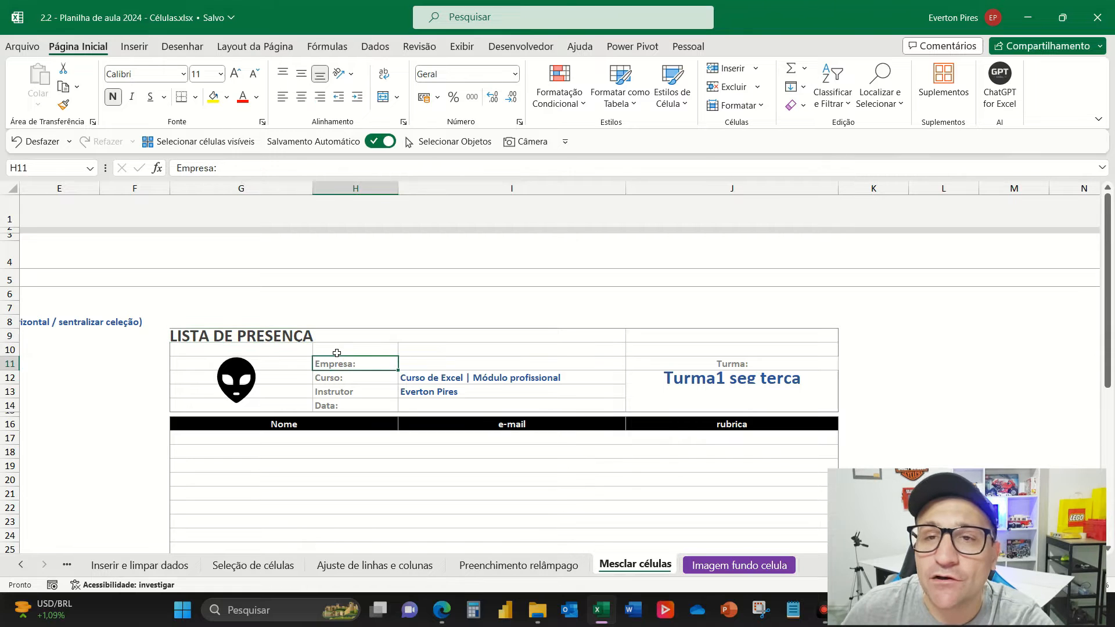
{"action": "left_click_drag", "start_coordinate": [234, 336], "coordinate": [486, 336]}
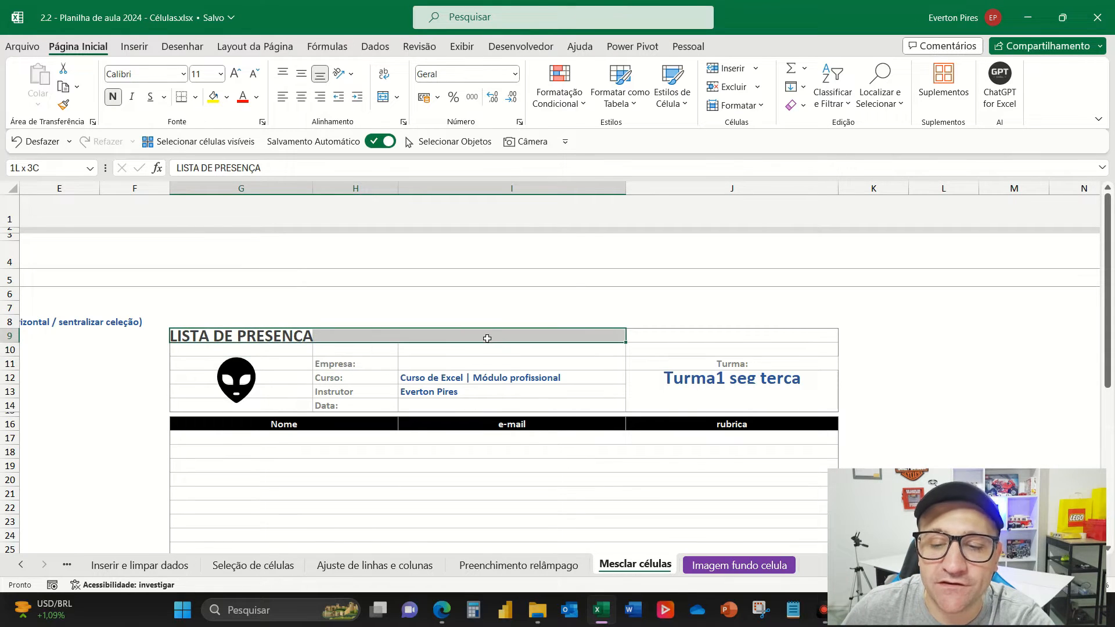
{"action": "key", "text": "ctrl"}
{"action": "key", "text": "ctrl"}
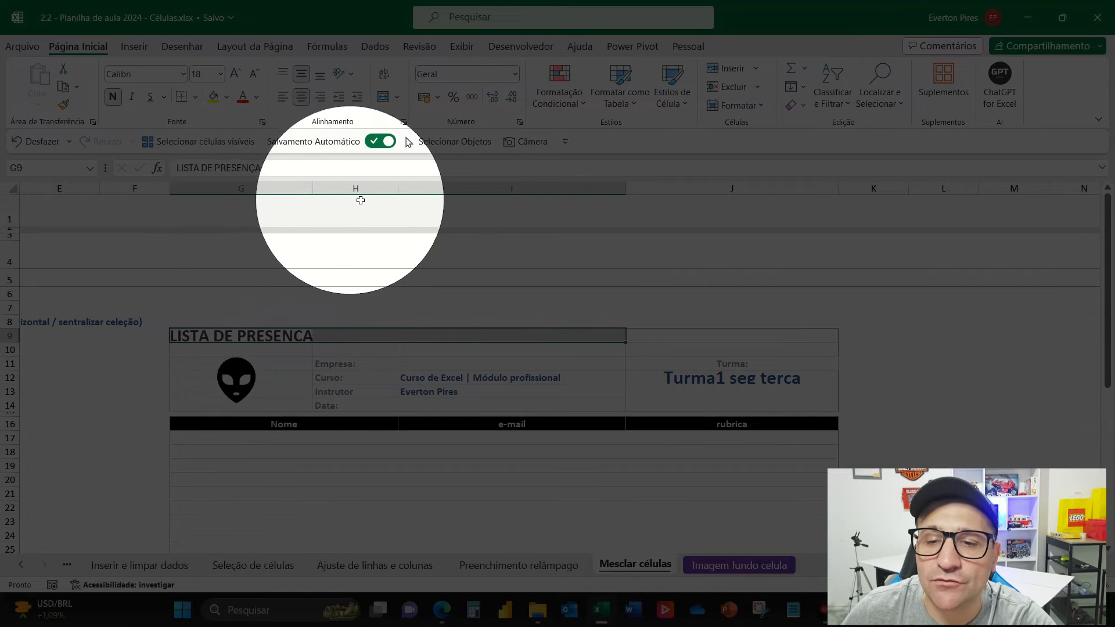
{"action": "left_click", "coordinate": [420, 254]}
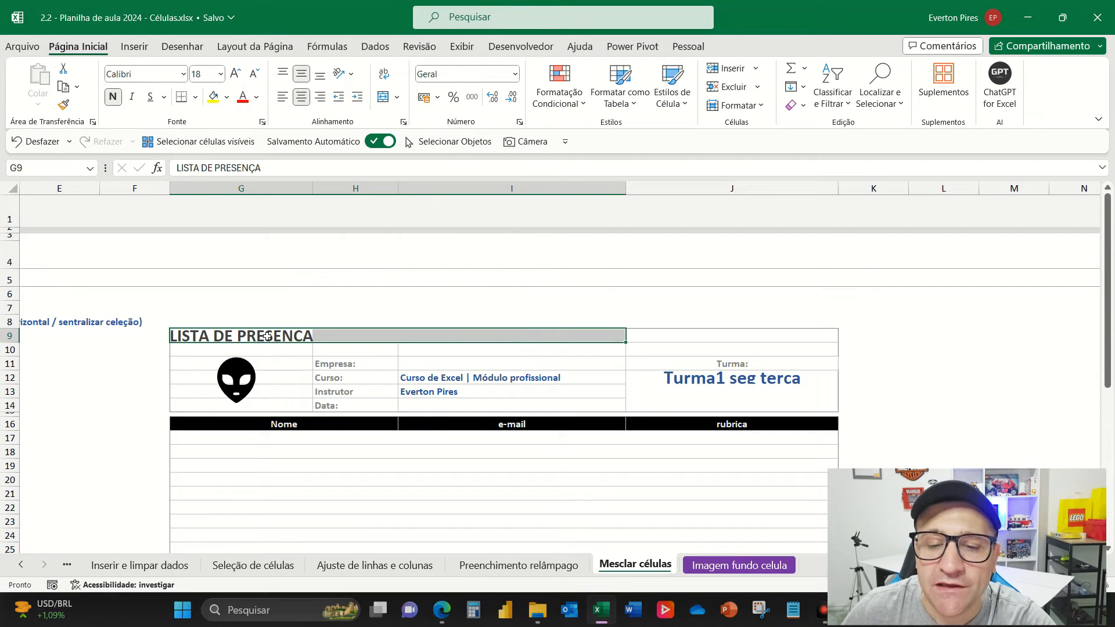
{"action": "left_click_drag", "start_coordinate": [270, 335], "coordinate": [435, 336]}
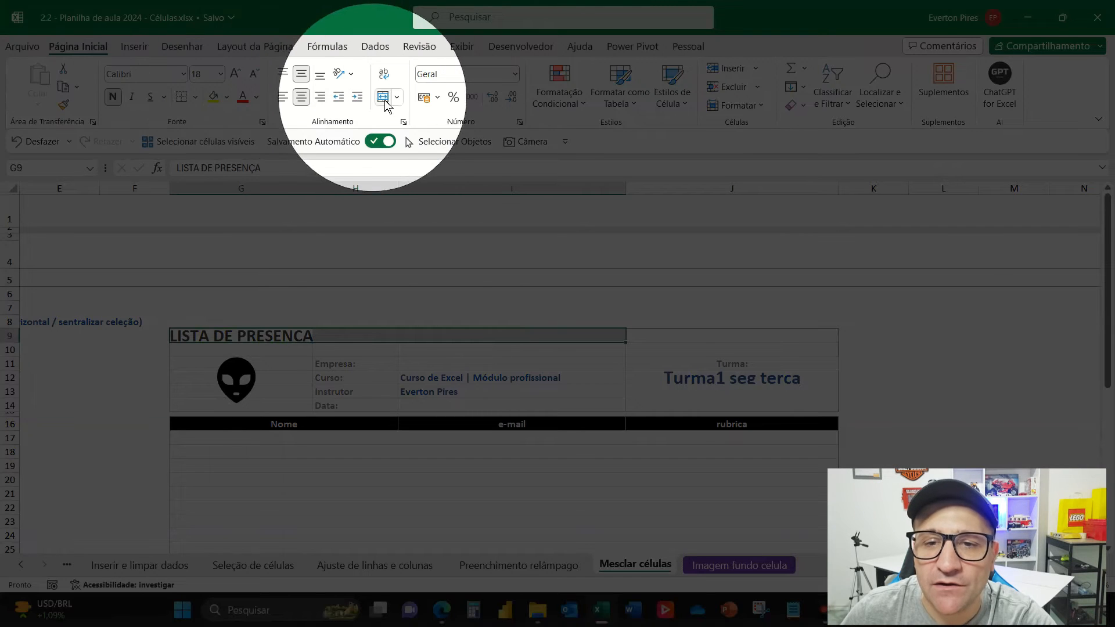
{"action": "left_click", "coordinate": [398, 99]}
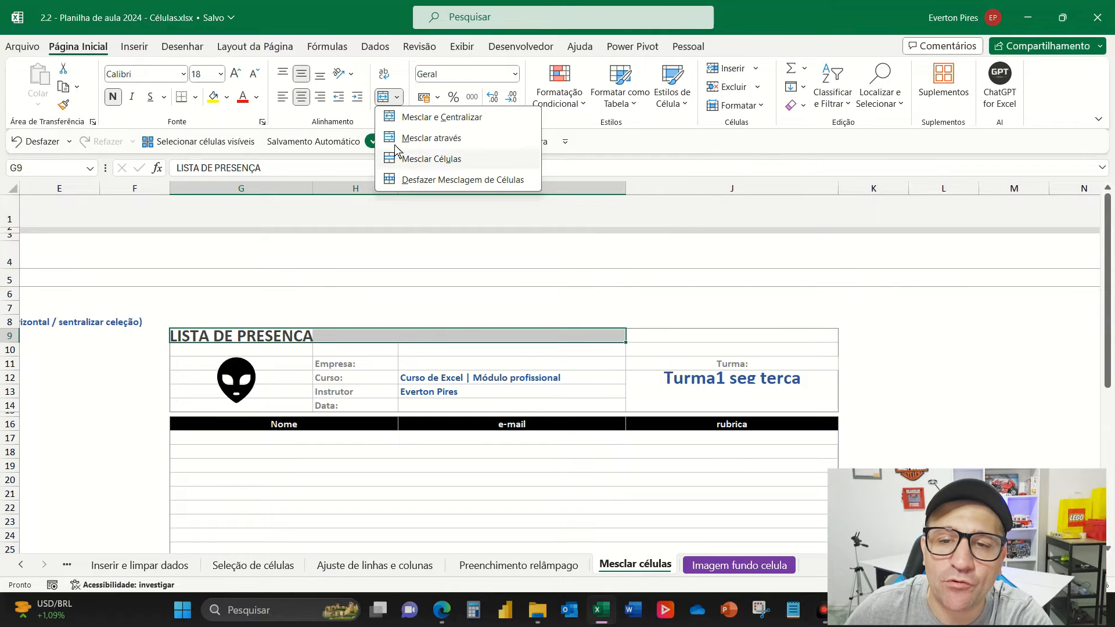
{"action": "left_click", "coordinate": [418, 119]}
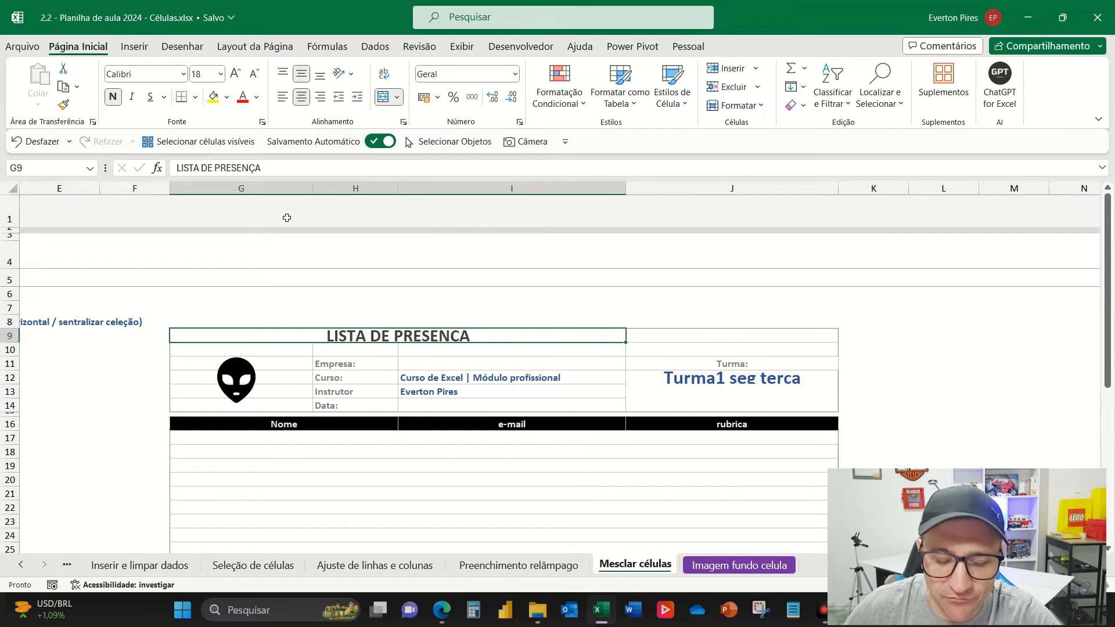
- Undo the merge and centering of the title cells G9:I9
{"action": "key", "text": "ctrl"}
{"action": "key", "text": "ctrl"}
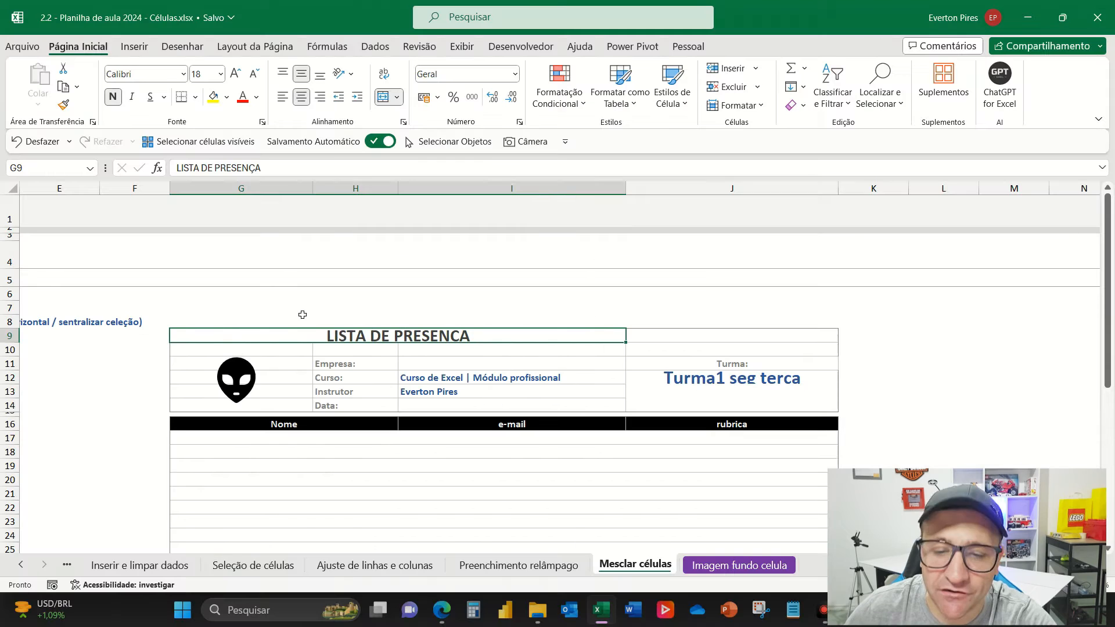
{"action": "key", "text": "ctrl+z"}
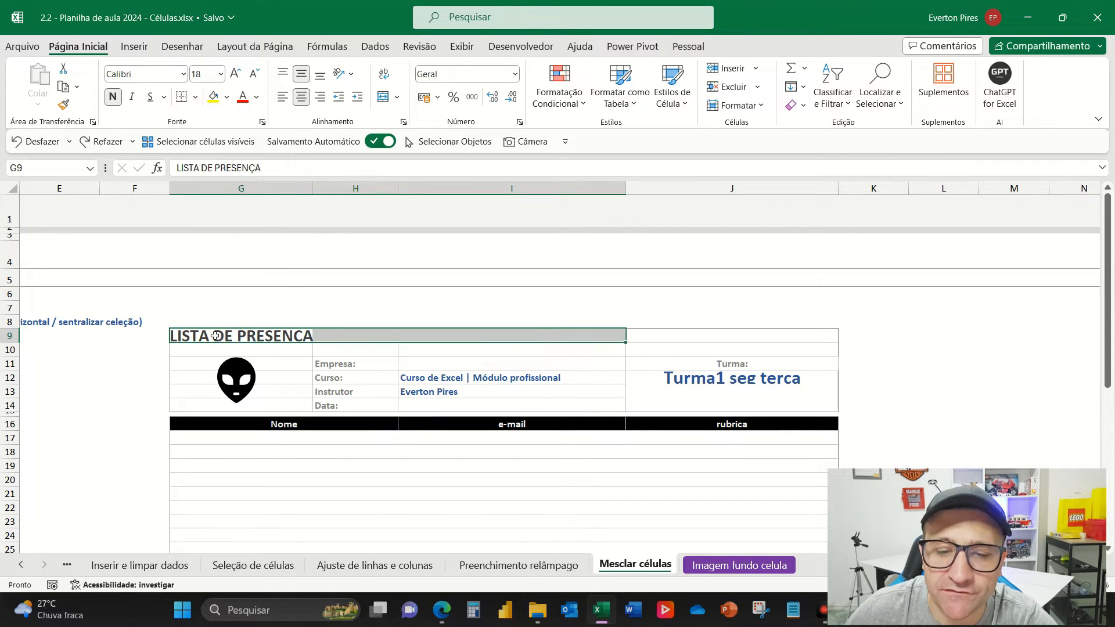
- Merge the title cells G9:I9 with the Mesclar através option and unmerge them again
{"action": "left_click", "coordinate": [397, 97]}
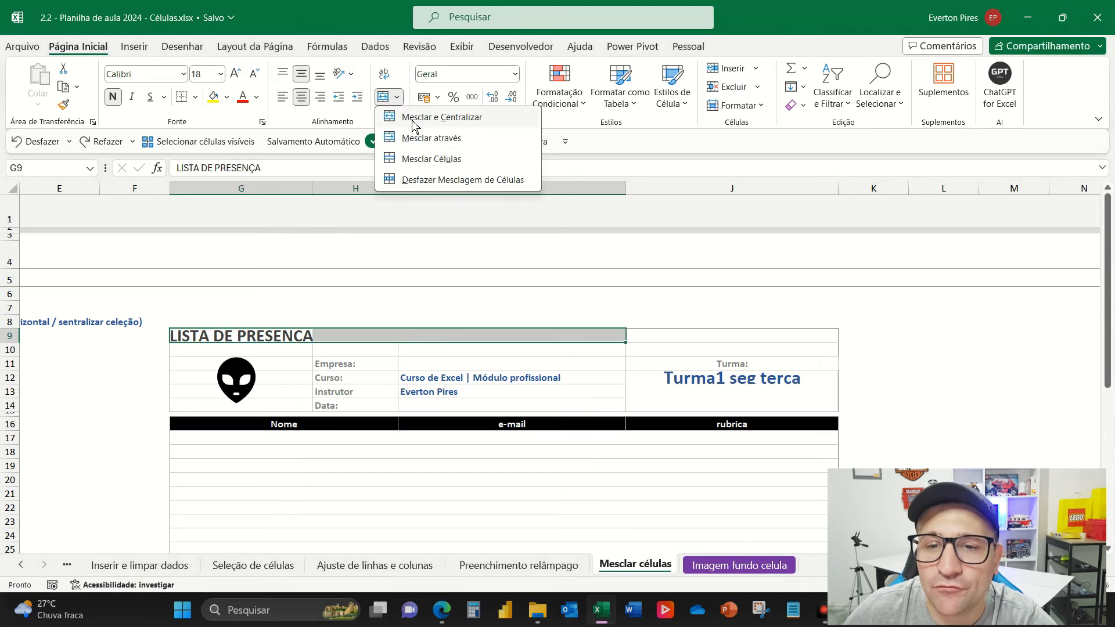
{"action": "left_click", "coordinate": [419, 139]}
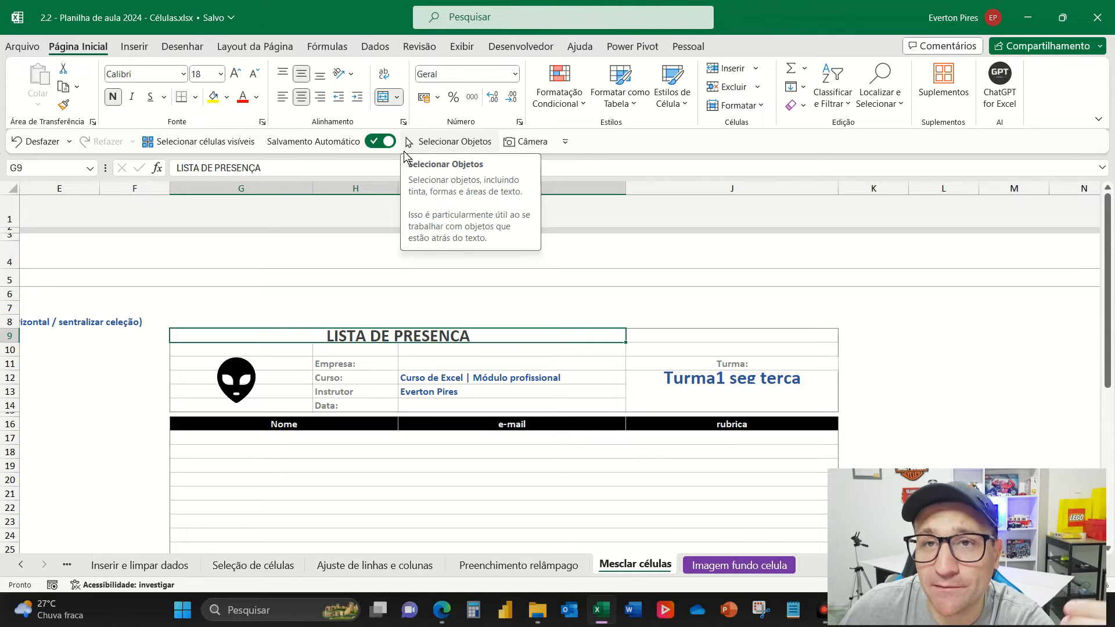
{"action": "left_click", "coordinate": [397, 97]}
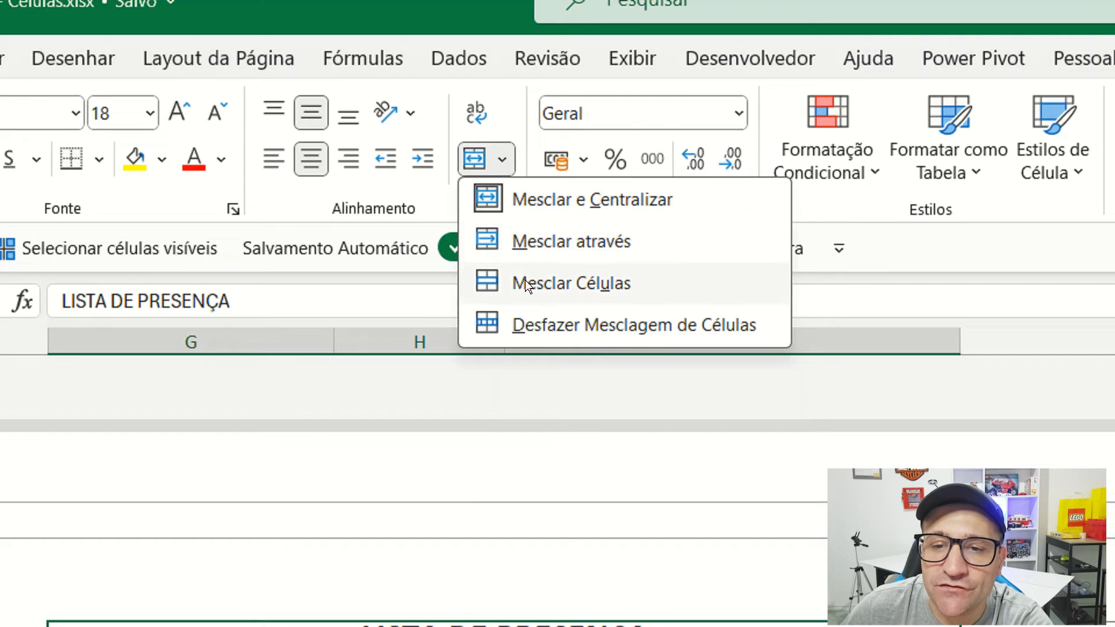
{"action": "left_click", "coordinate": [556, 233]}
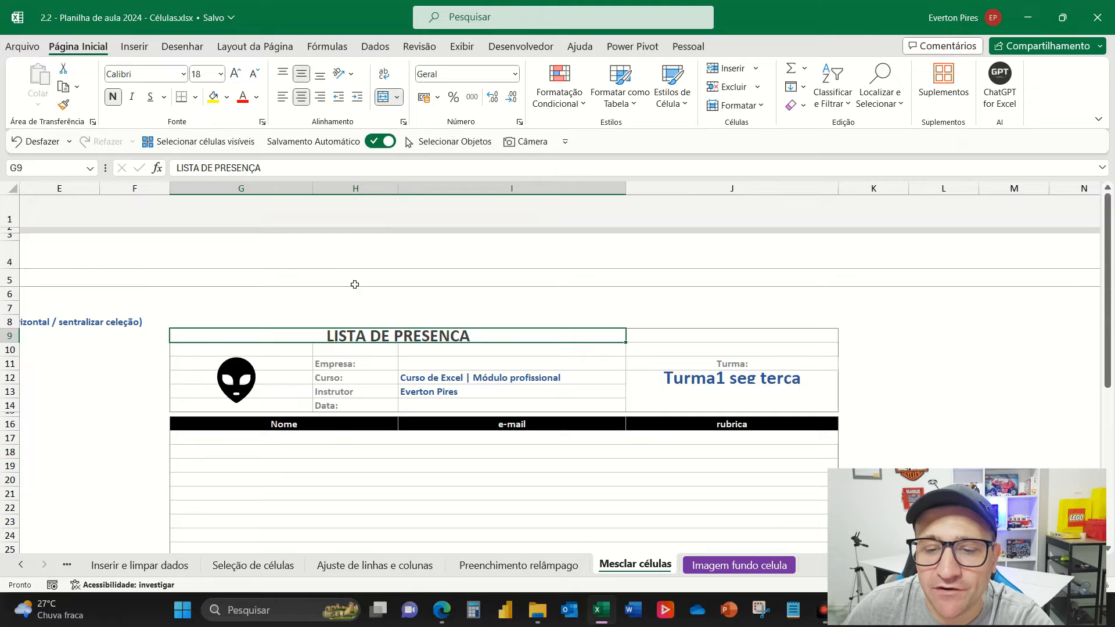
{"action": "left_click", "coordinate": [398, 98]}
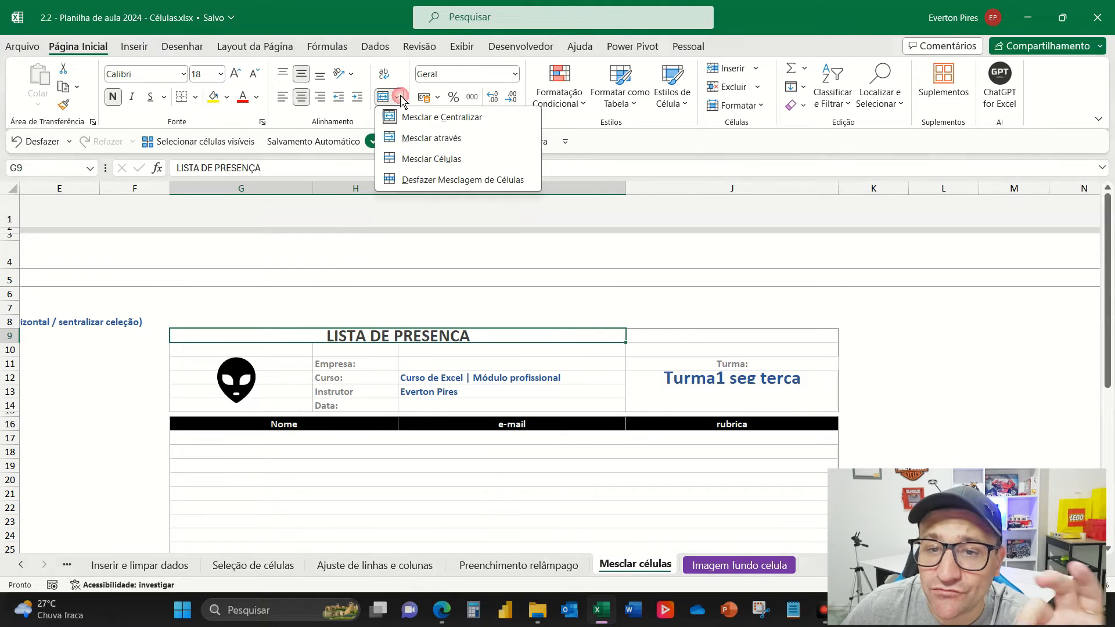
{"action": "left_click", "coordinate": [412, 180]}
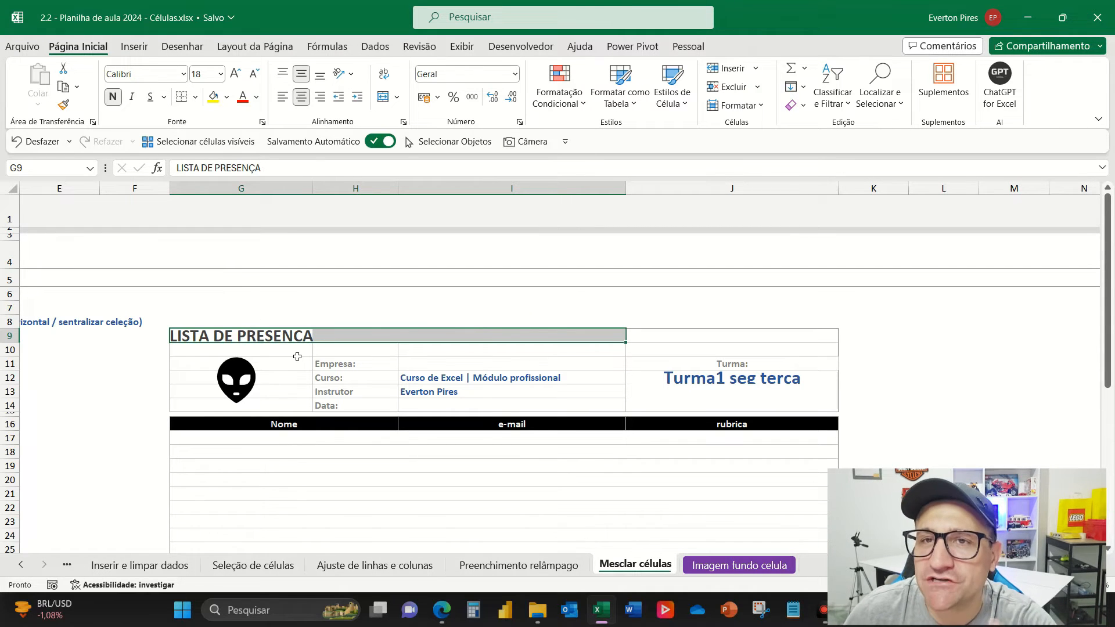
- Set the horizontal alignment of title cells G9:I9 to Centralizar seleção in the cell formatting, leaving them unmerged
{"action": "left_click", "coordinate": [261, 345]}
{"action": "left_click_drag", "start_coordinate": [261, 339], "coordinate": [551, 337]}
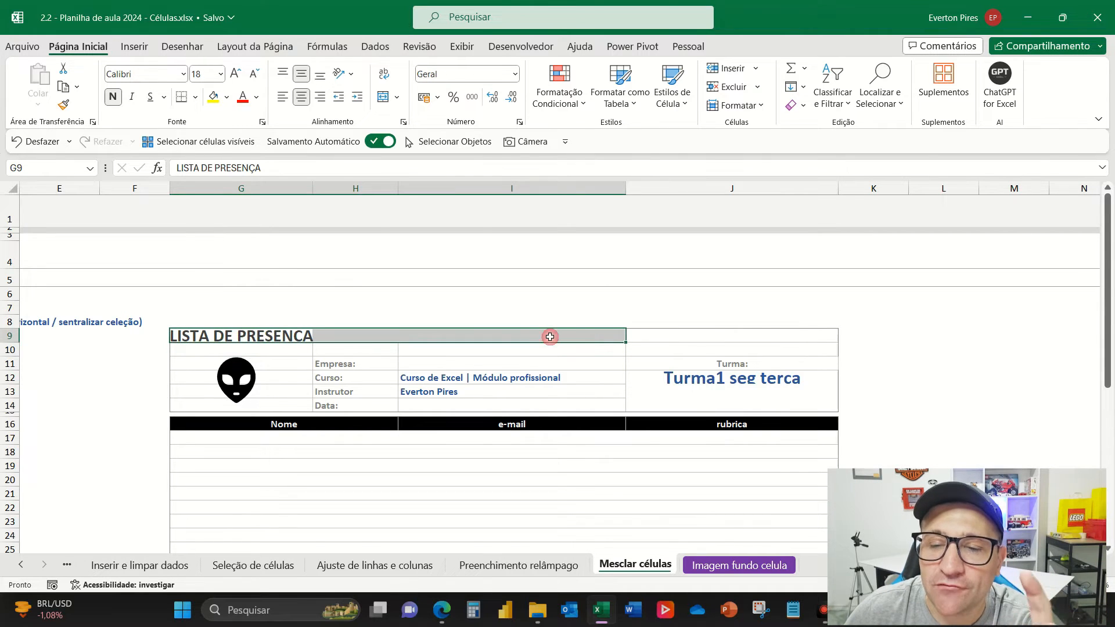
{"action": "right_click", "coordinate": [262, 336]}
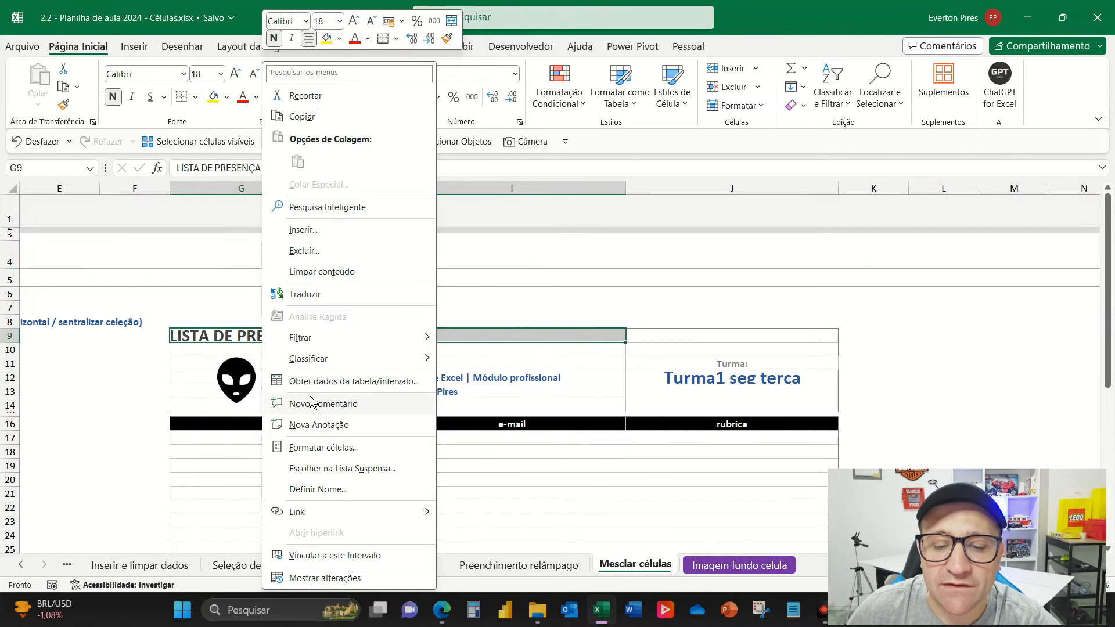
{"action": "left_click", "coordinate": [319, 452]}
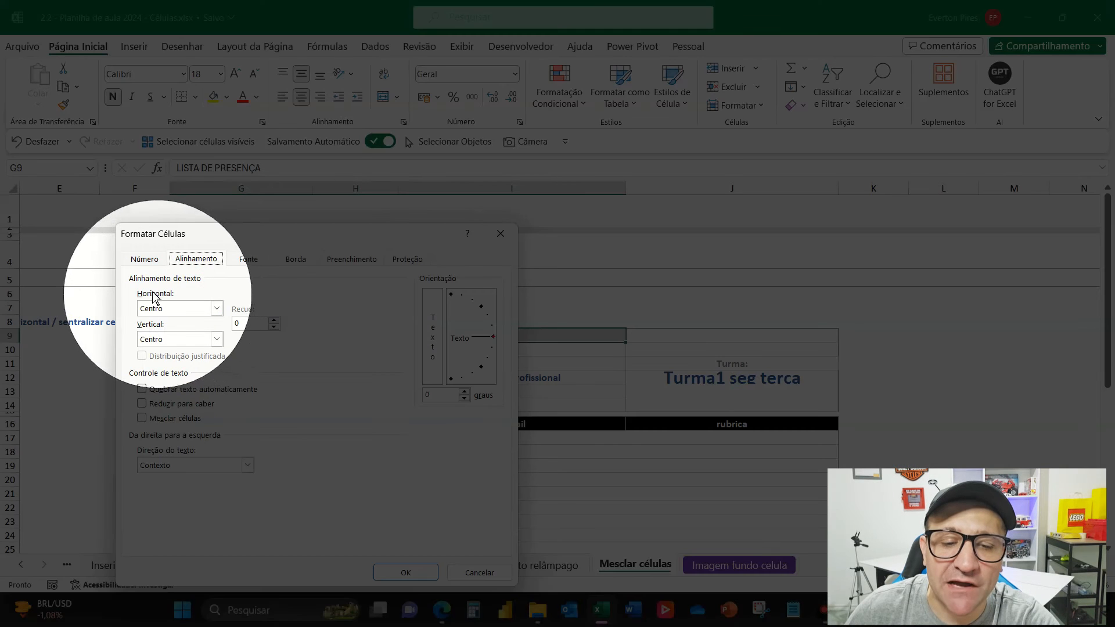
{"action": "left_click", "coordinate": [222, 309]}
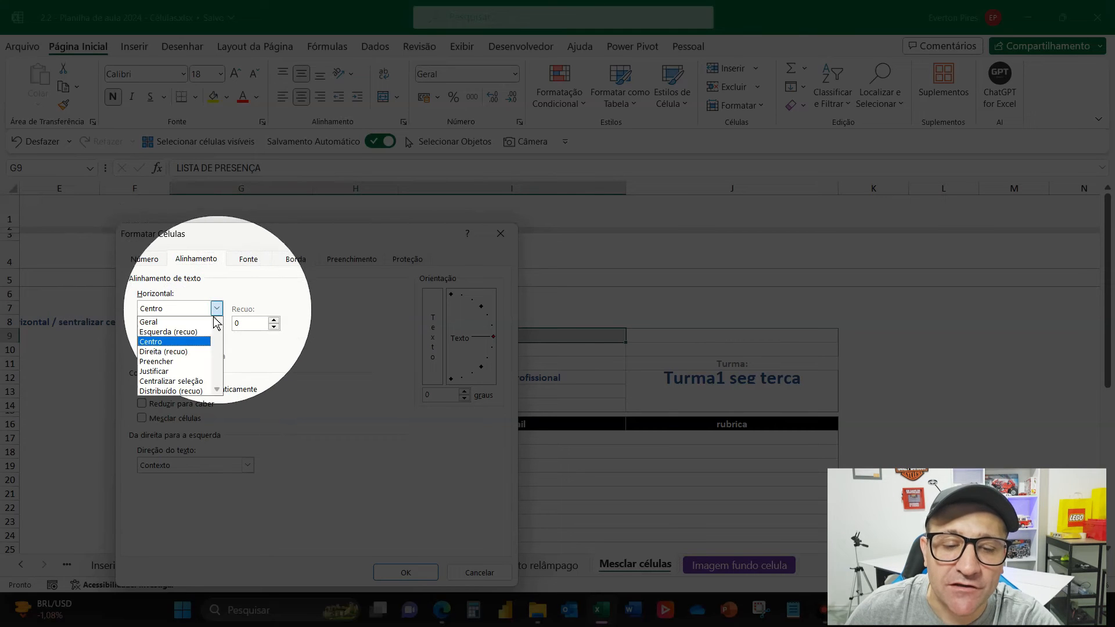
{"action": "left_click", "coordinate": [173, 382]}
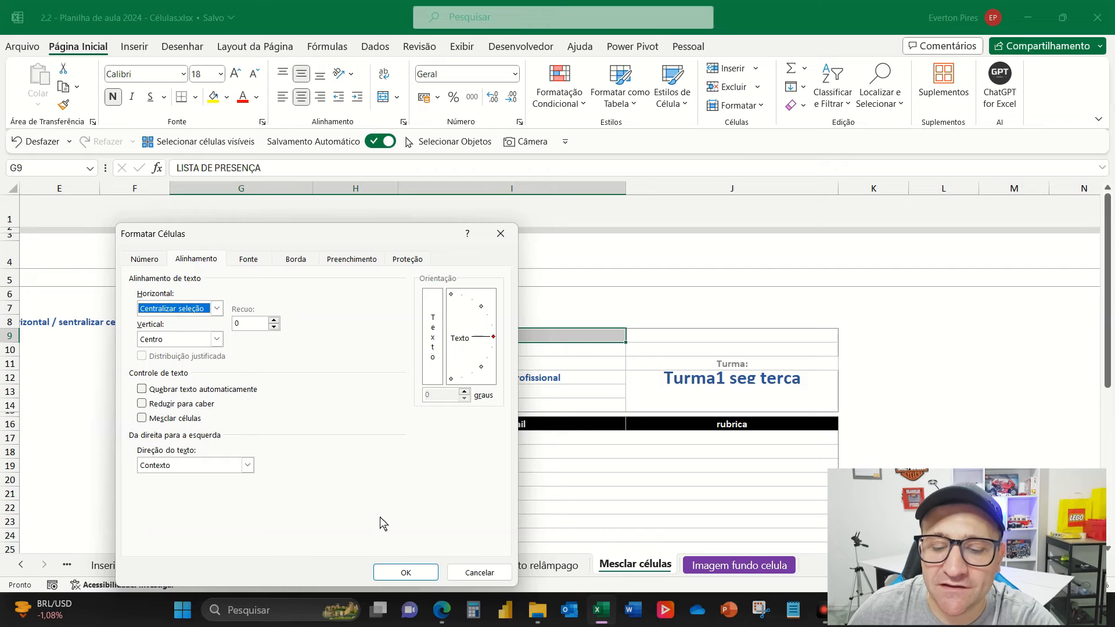
{"action": "left_click", "coordinate": [406, 571]}
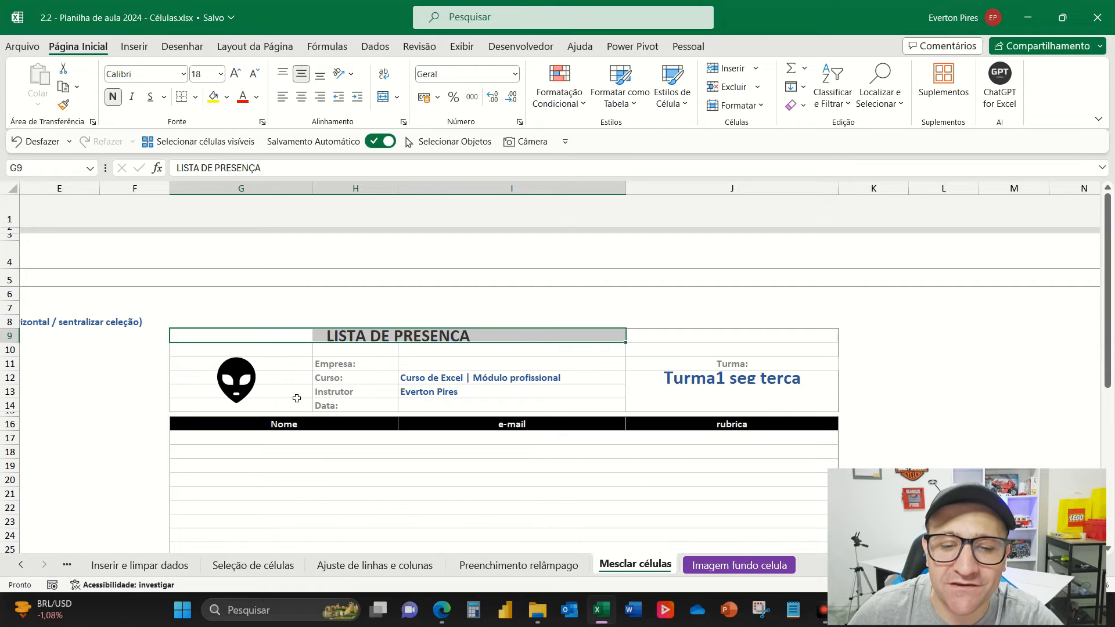
- Step through cells G9, H9 and I9 individually to examine how the title row is divided
{"action": "left_click", "coordinate": [293, 335]}
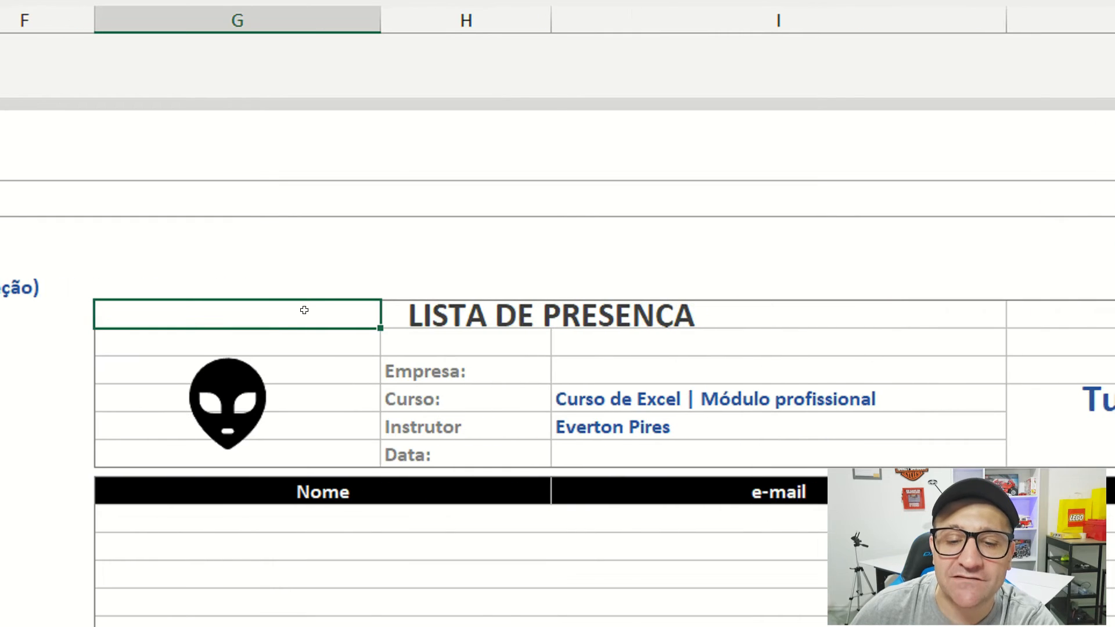
{"action": "key", "text": "Right"}
{"action": "key", "text": "Right"}
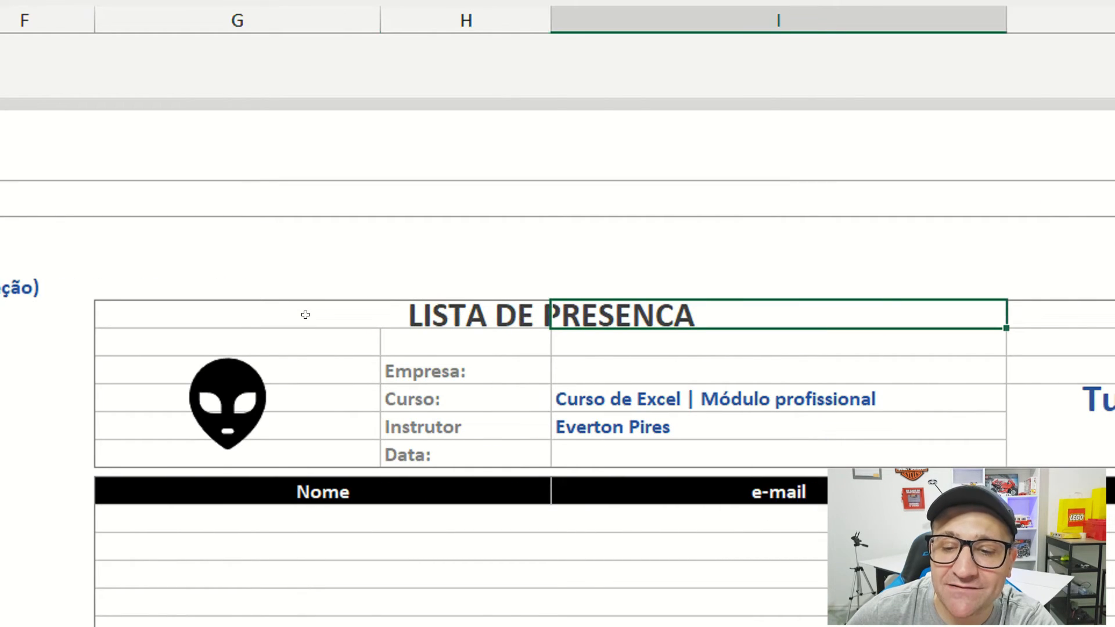
{"action": "key", "text": "Left"}
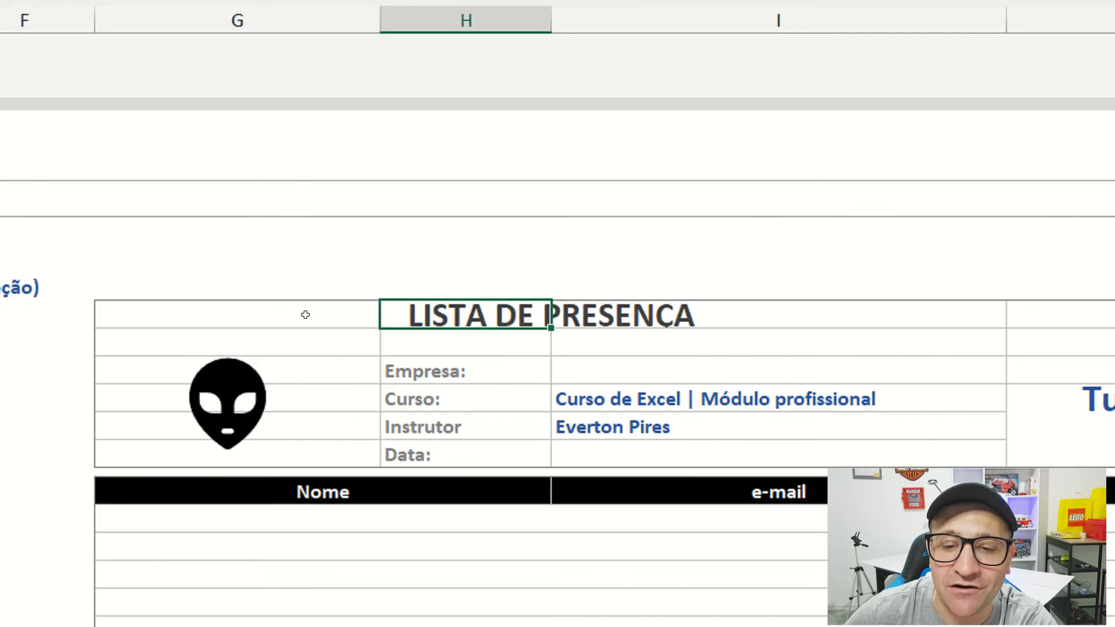
{"action": "key", "text": "Right"}
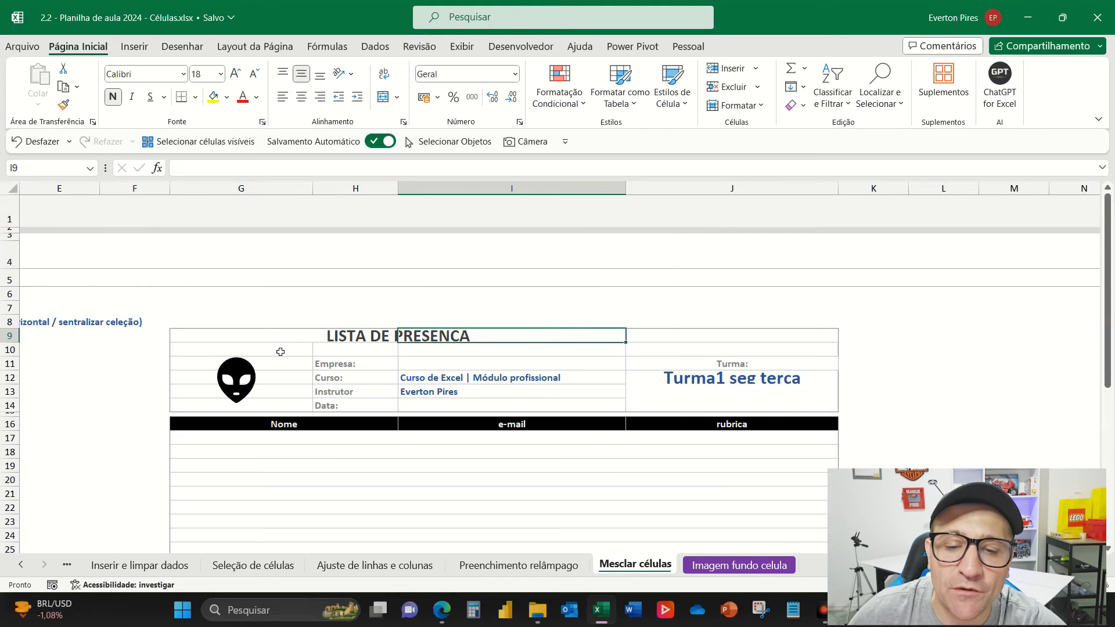
- Undo the Centralizar seleção alignment on title cells G9:I9
{"action": "left_click_drag", "start_coordinate": [289, 336], "coordinate": [444, 337]}
{"action": "key", "text": "ctrl+z"}
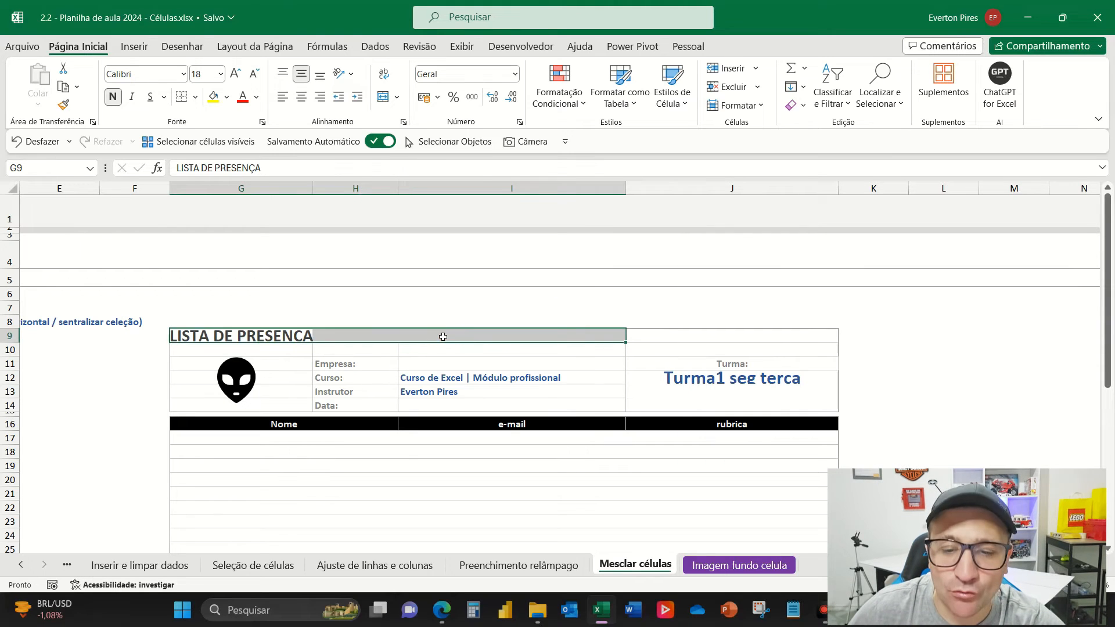
- Apply the Centralizar seleção horizontal alignment to title cells G9:I9 through the cell formatting
{"action": "key", "text": "ctrl+z"}
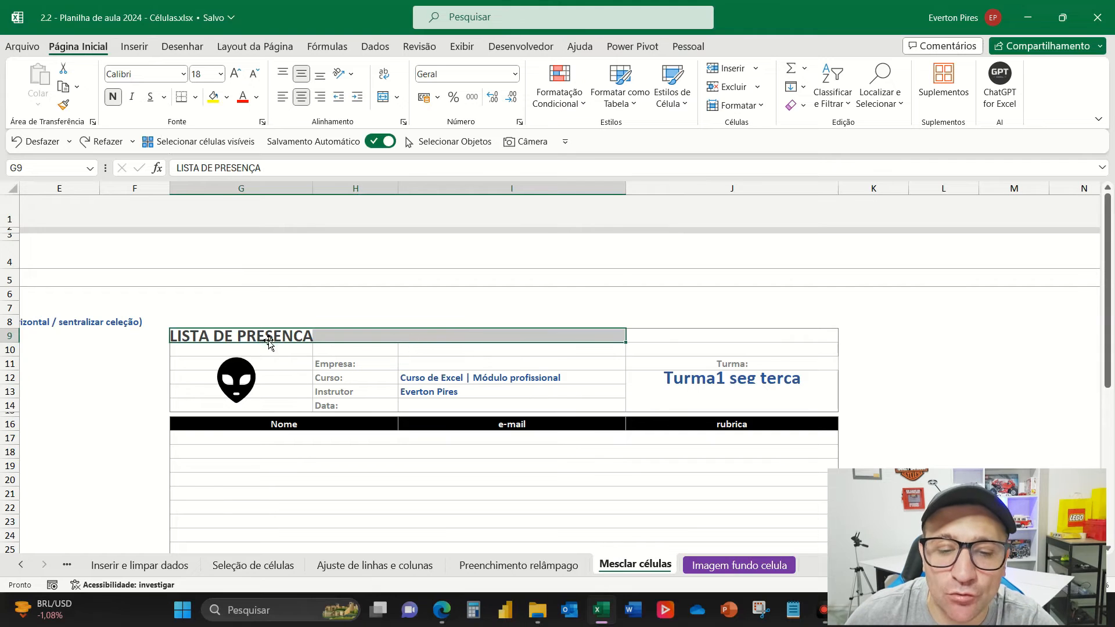
{"action": "left_click_drag", "start_coordinate": [243, 333], "coordinate": [553, 333]}
{"action": "right_click", "coordinate": [285, 336]}
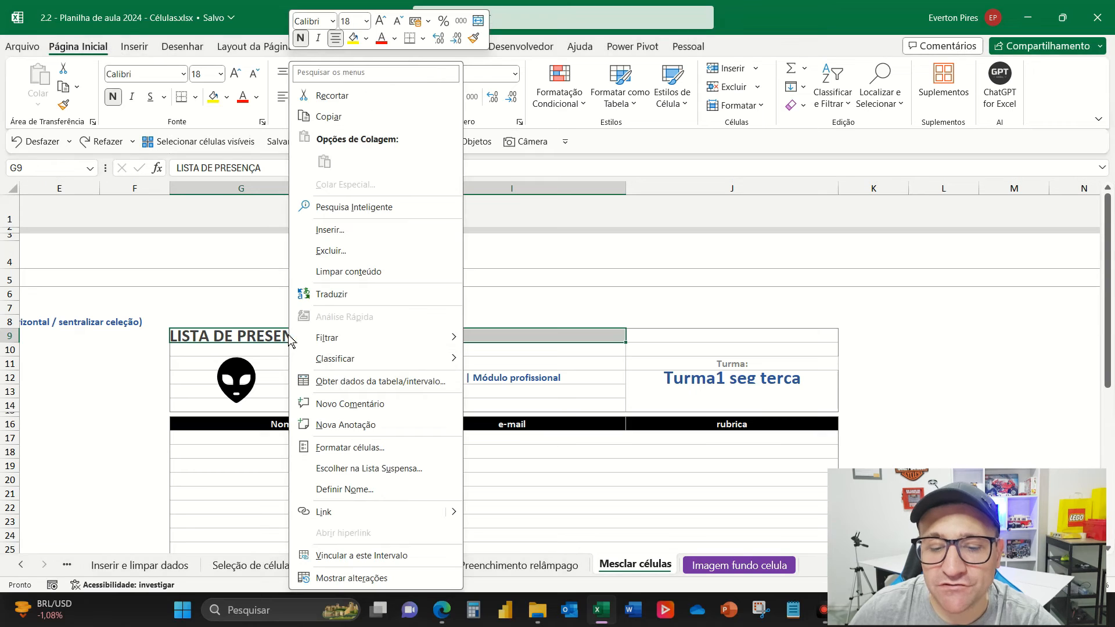
{"action": "left_click", "coordinate": [329, 447]}
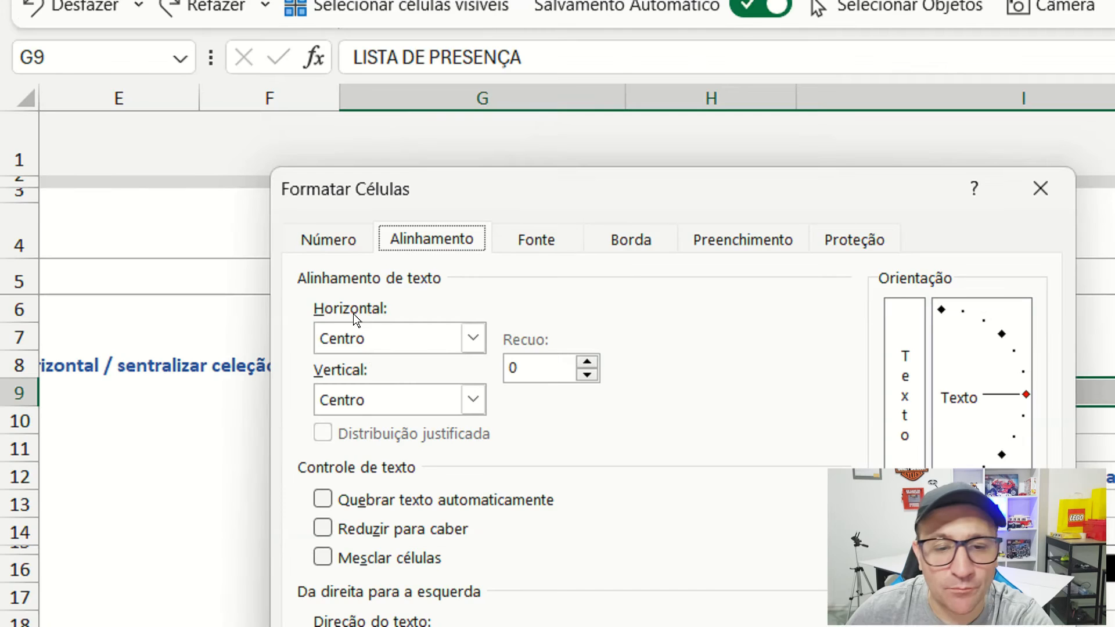
{"action": "left_click", "coordinate": [401, 339]}
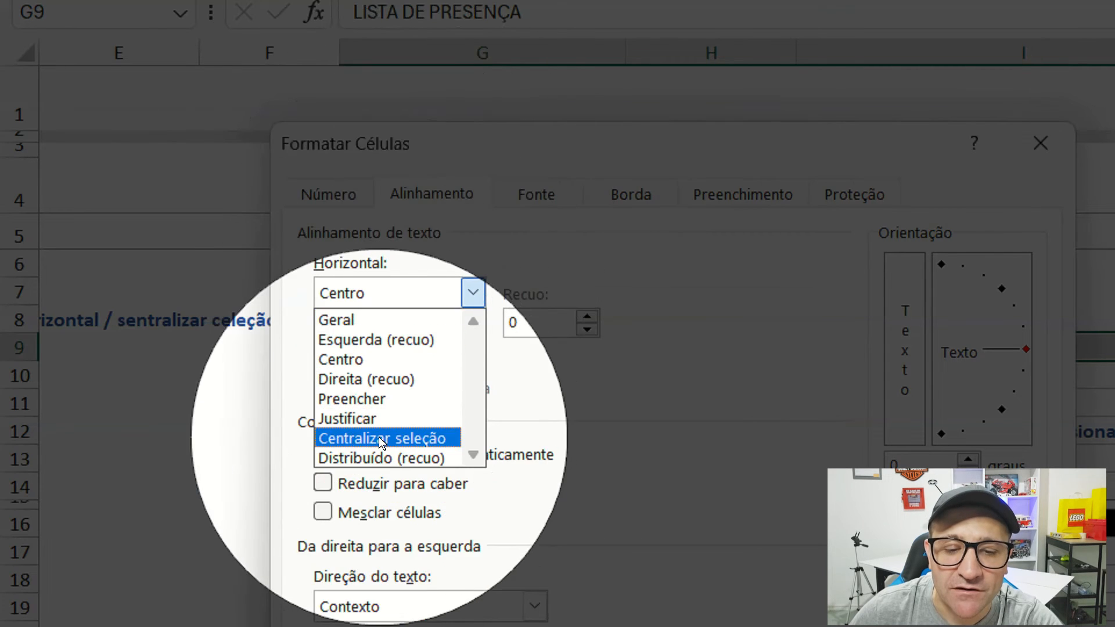
{"action": "left_click", "coordinate": [379, 437]}
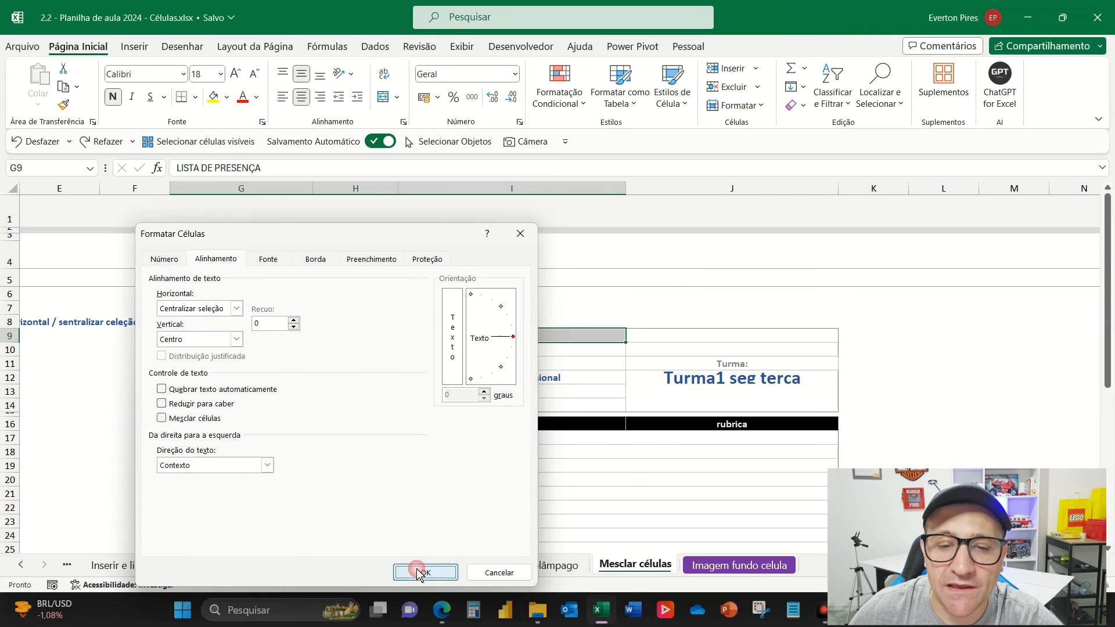
{"action": "left_click", "coordinate": [414, 570]}
- Merge and center cells G10:G14 behind the alien logo and shift the logo slightly within the merged cell
{"action": "left_click", "coordinate": [306, 353]}
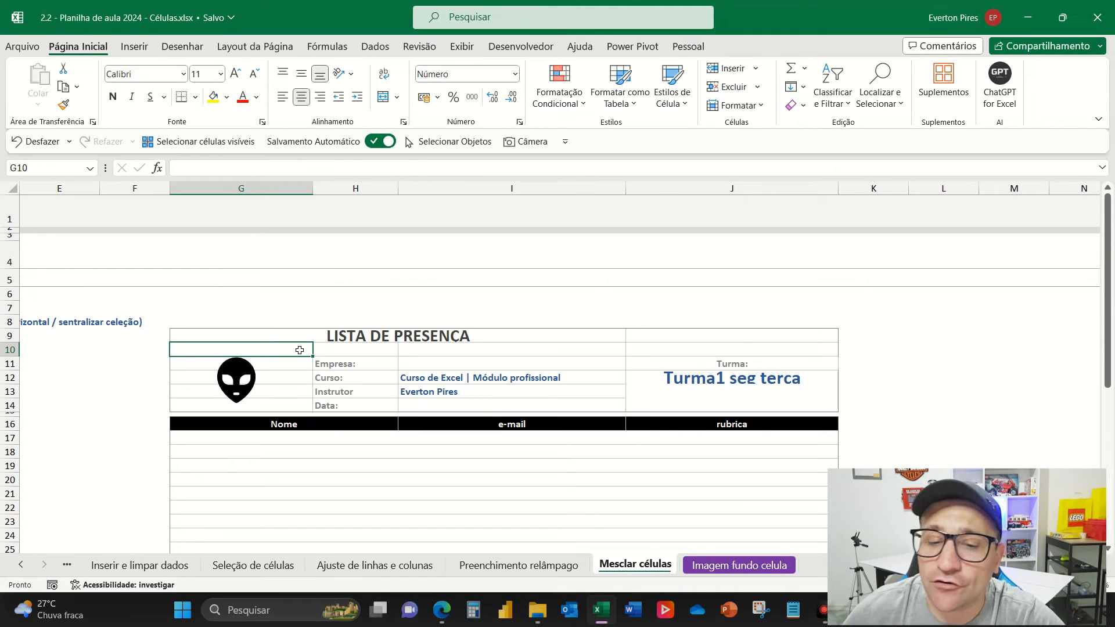
{"action": "left_click_drag", "start_coordinate": [280, 355], "coordinate": [284, 403]}
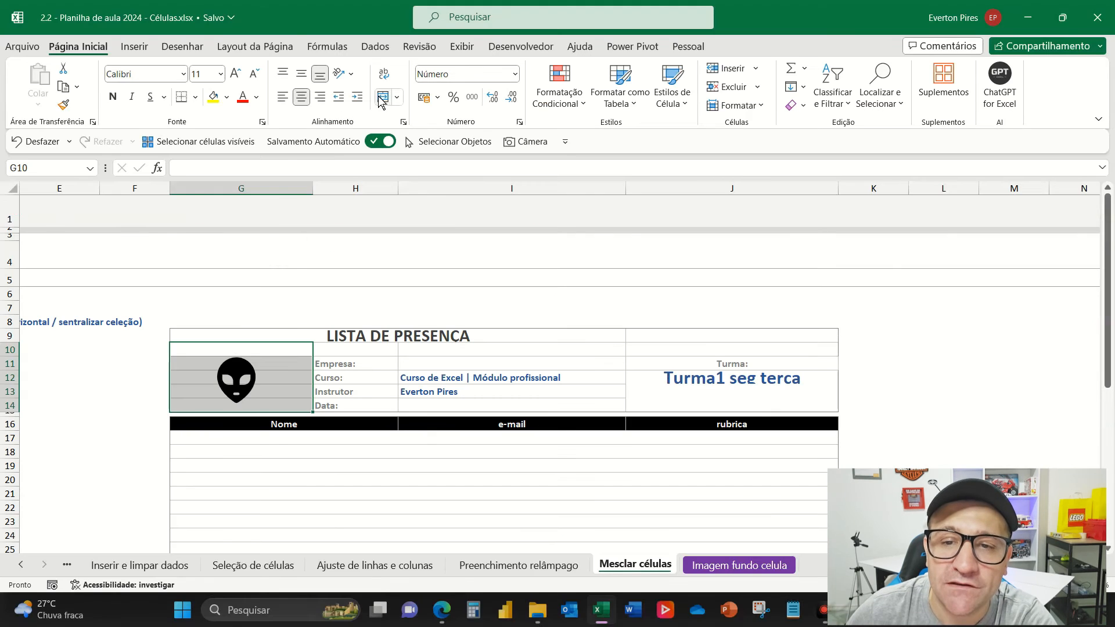
{"action": "left_click", "coordinate": [383, 98]}
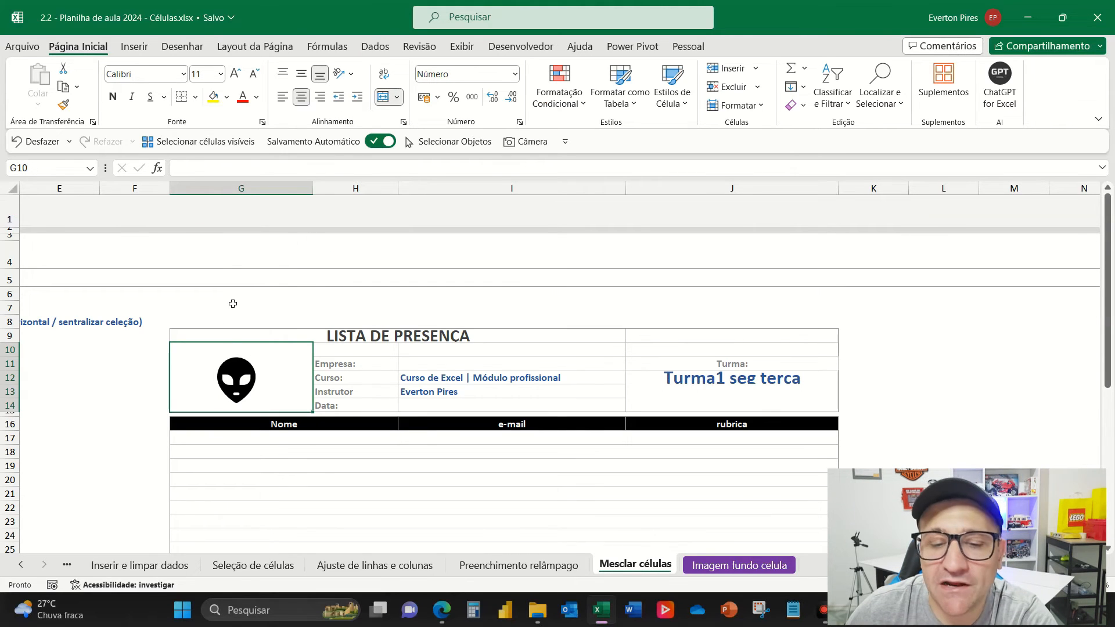
{"action": "left_click", "coordinate": [145, 407]}
{"action": "left_click_drag", "start_coordinate": [243, 387], "coordinate": [252, 390]}
- Step through the Empresa, Curso and Instrutor cells in columns H and I to examine how the information block is divided
{"action": "left_click", "coordinate": [349, 379]}
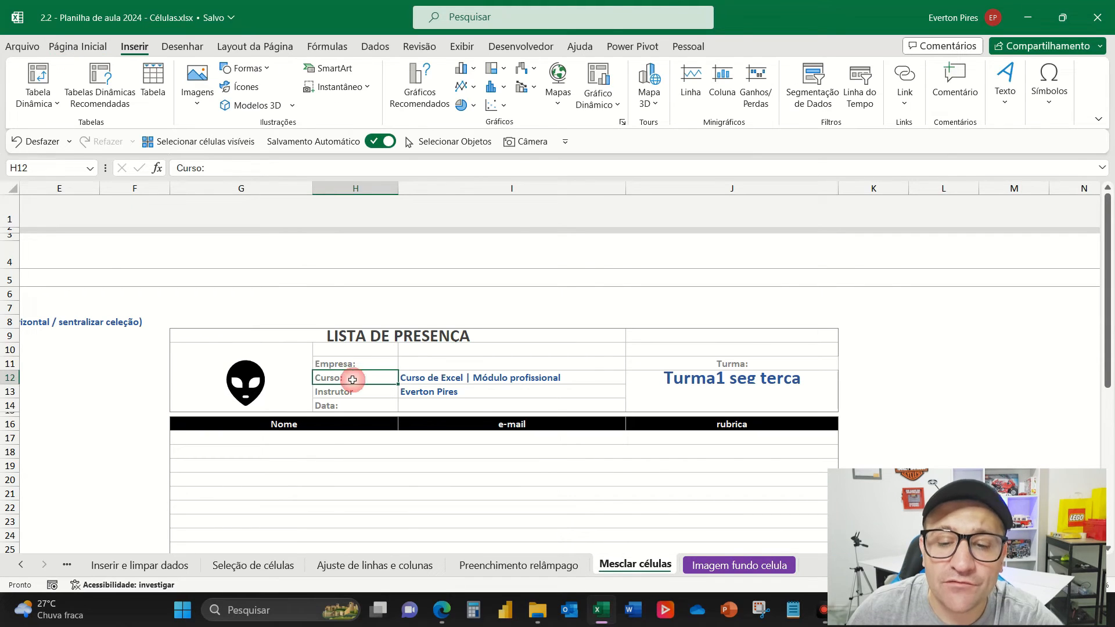
{"action": "left_click", "coordinate": [359, 351]}
{"action": "key", "text": "ctrl+z"}
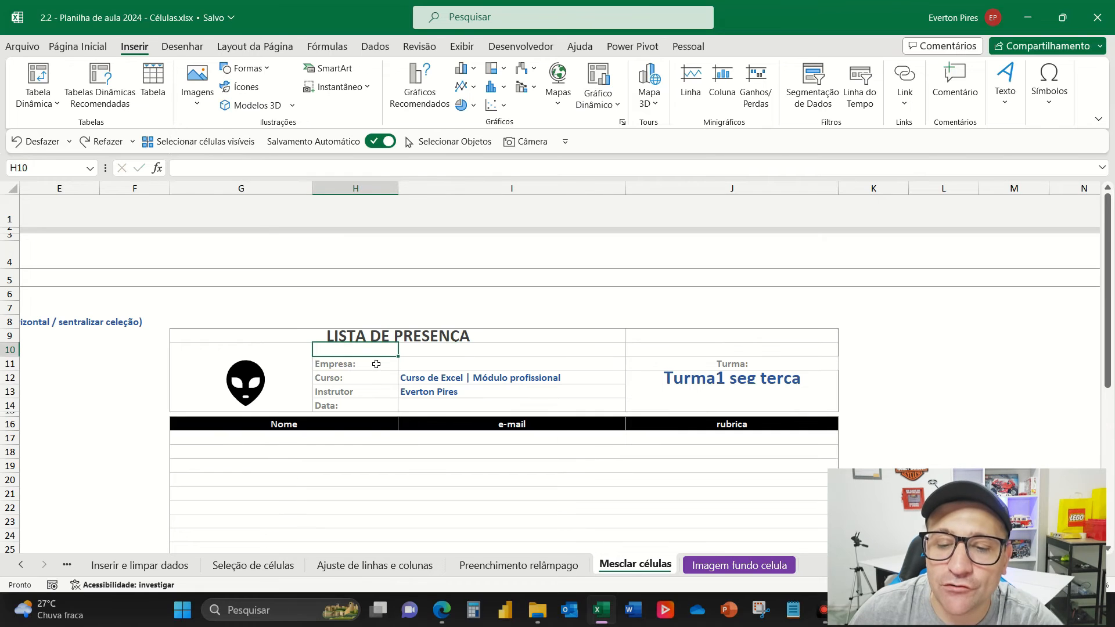
{"action": "left_click", "coordinate": [376, 364]}
{"action": "left_click", "coordinate": [424, 363]}
{"action": "left_click", "coordinate": [358, 363]}
{"action": "left_click", "coordinate": [358, 379]}
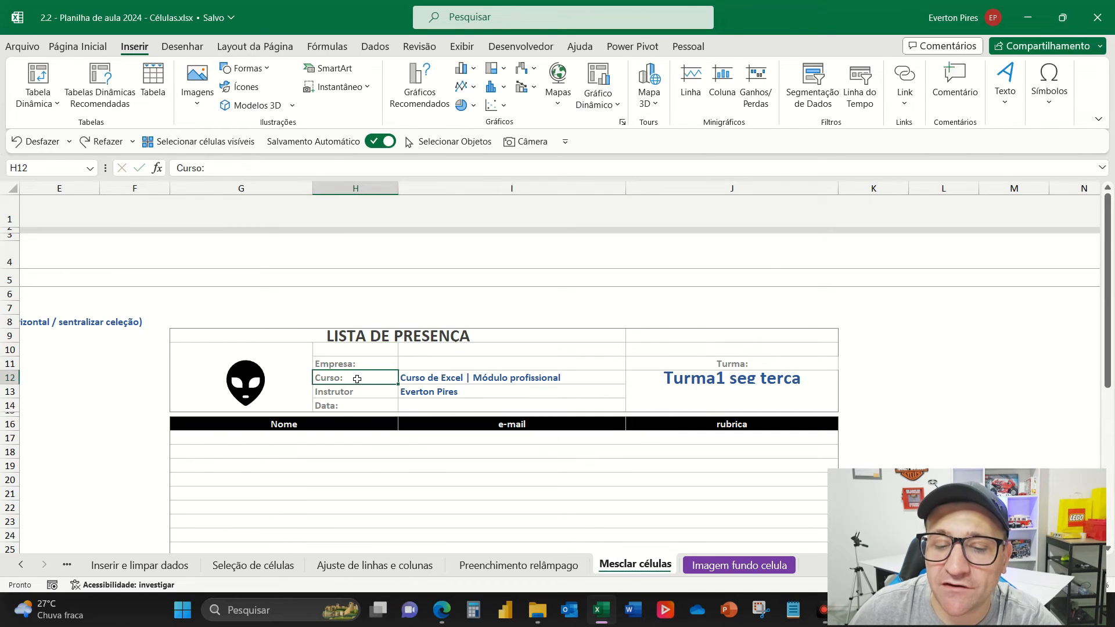
{"action": "left_click", "coordinate": [356, 392]}
{"action": "left_click", "coordinate": [416, 378]}
{"action": "left_click", "coordinate": [434, 363]}
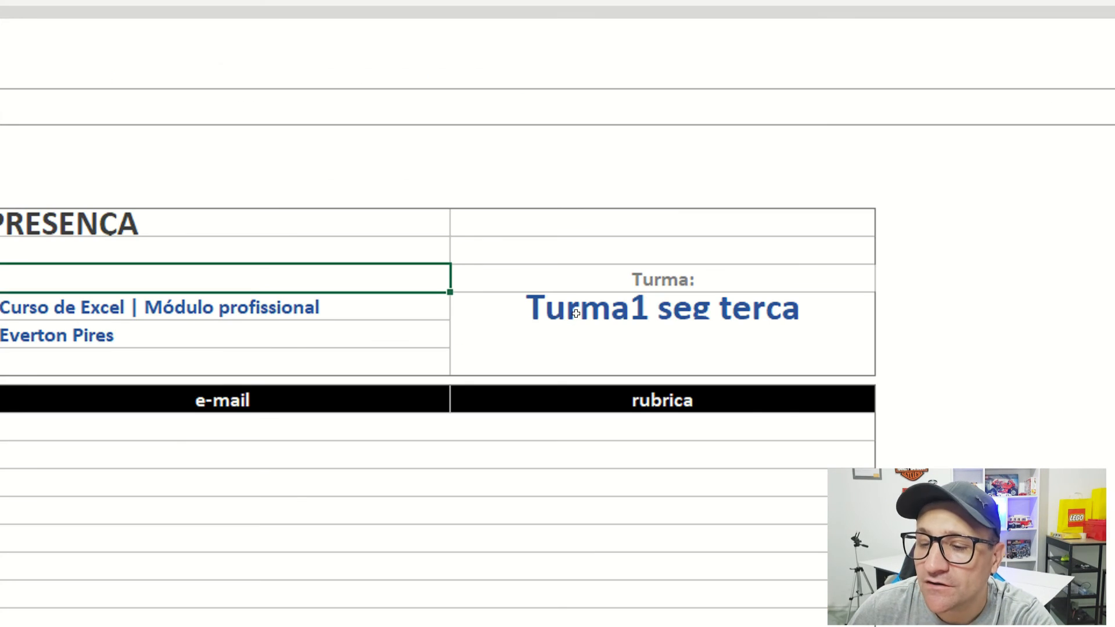
- Merge and center cells J12:J14 holding the class name under the Turma label
{"action": "left_click_drag", "start_coordinate": [576, 314], "coordinate": [591, 371]}
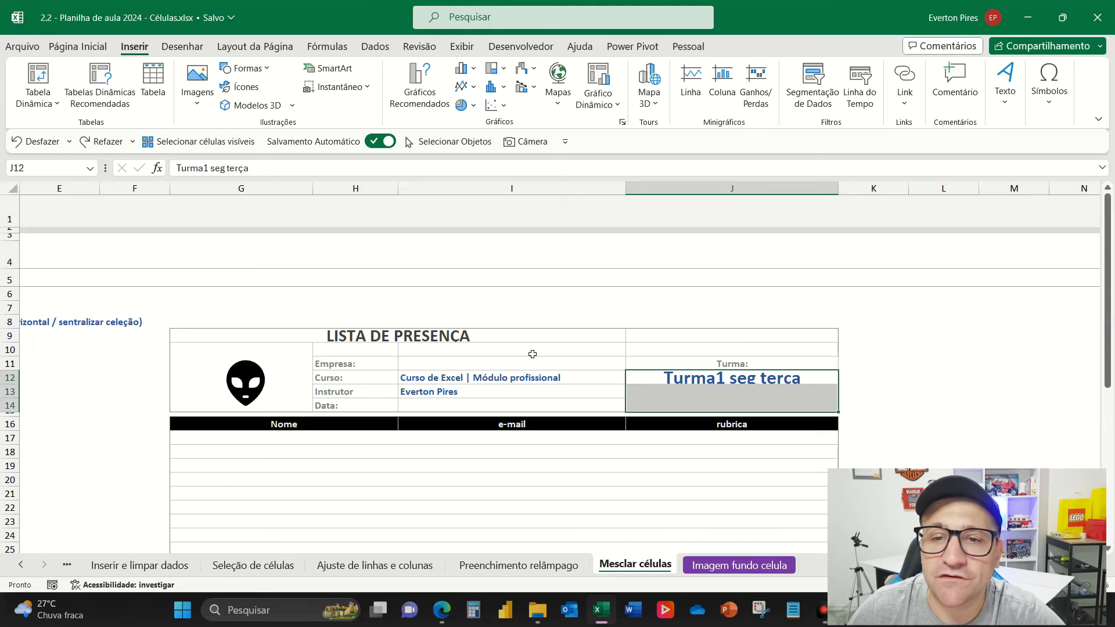
{"action": "left_click", "coordinate": [86, 47]}
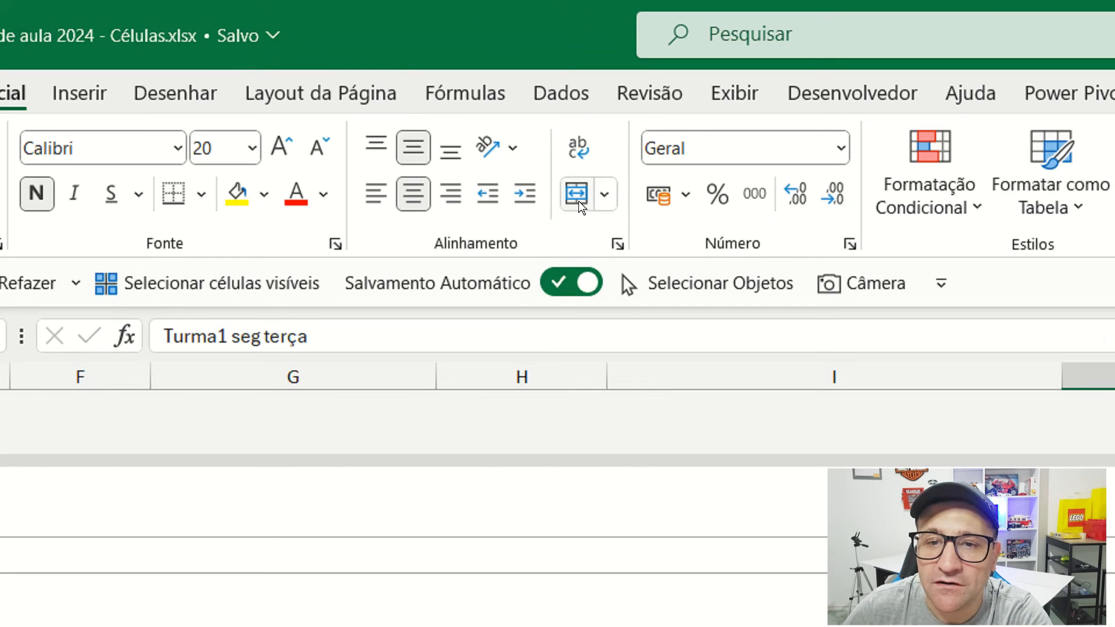
{"action": "left_click", "coordinate": [383, 97]}
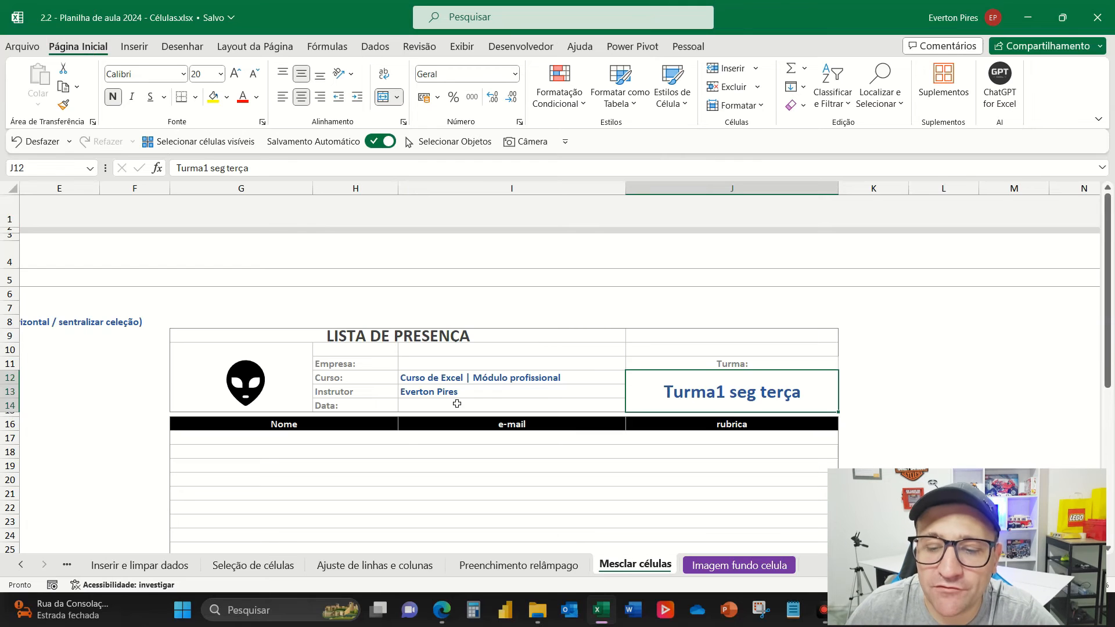
- Unmerge the attendance rows G17:J40 and check cells G17, H17, I17 and J17 individually
{"action": "scroll", "coordinate": [457, 404], "scroll_direction": "down", "scroll_amount": 3}
{"action": "scroll", "coordinate": [450, 402], "scroll_direction": "up", "scroll_amount": 2}
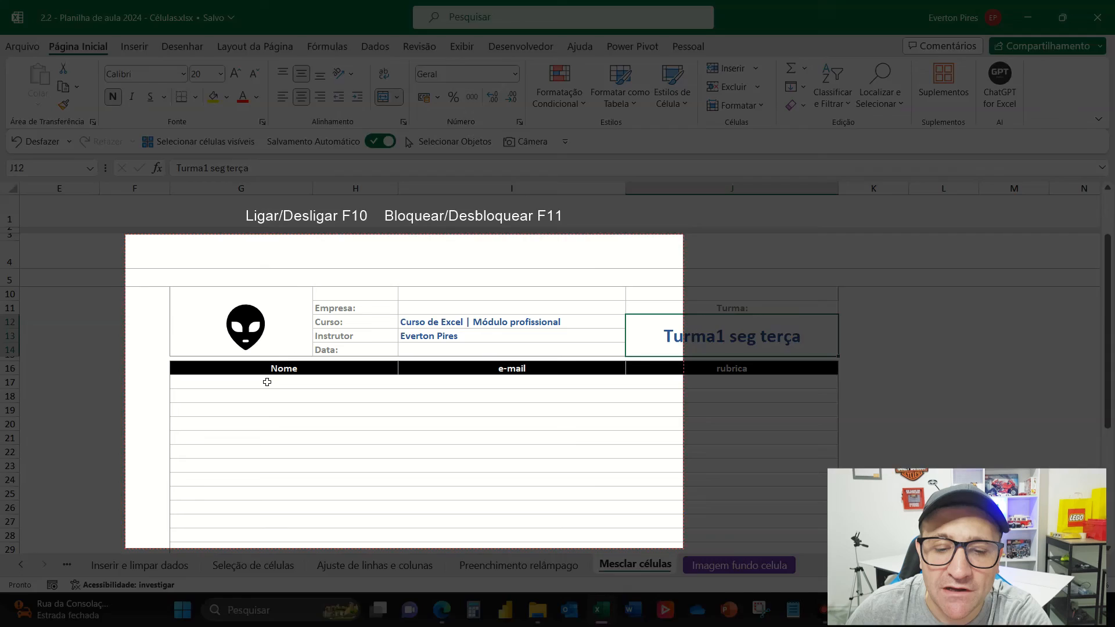
{"action": "left_click_drag", "start_coordinate": [286, 298], "coordinate": [1029, 308]}
{"action": "left_click", "coordinate": [638, 390]}
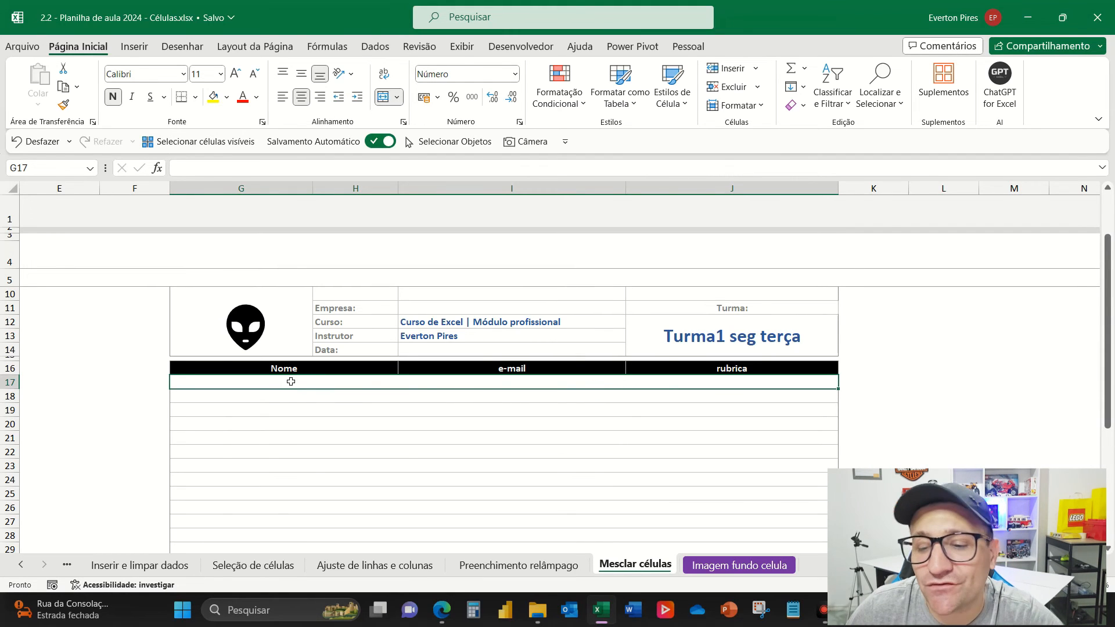
{"action": "left_click_drag", "start_coordinate": [292, 380], "coordinate": [488, 360]}
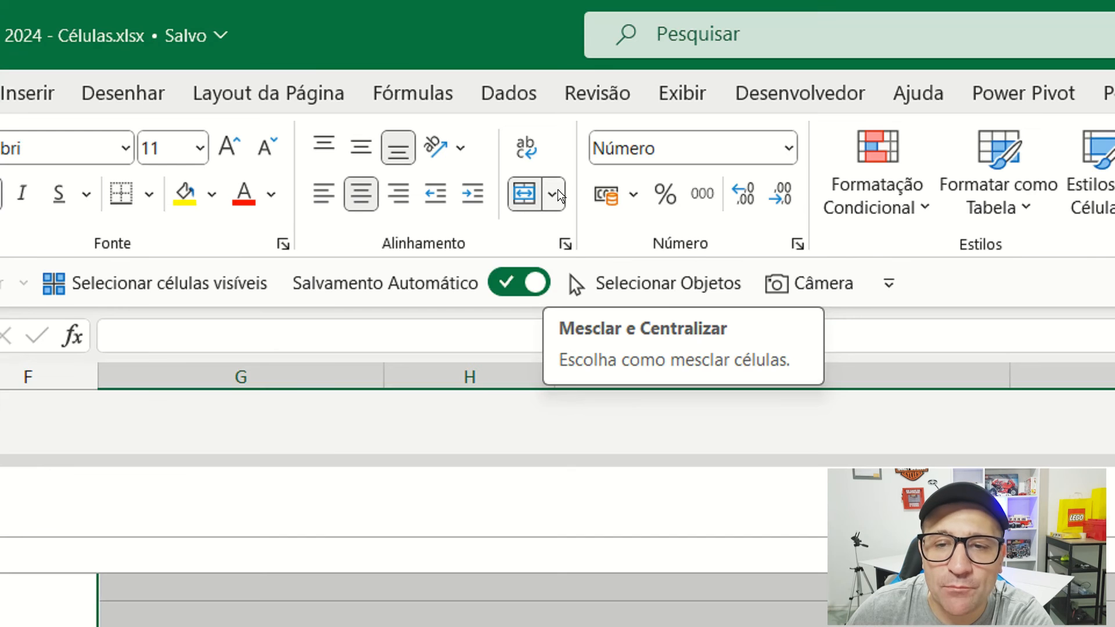
{"action": "left_click", "coordinate": [398, 97]}
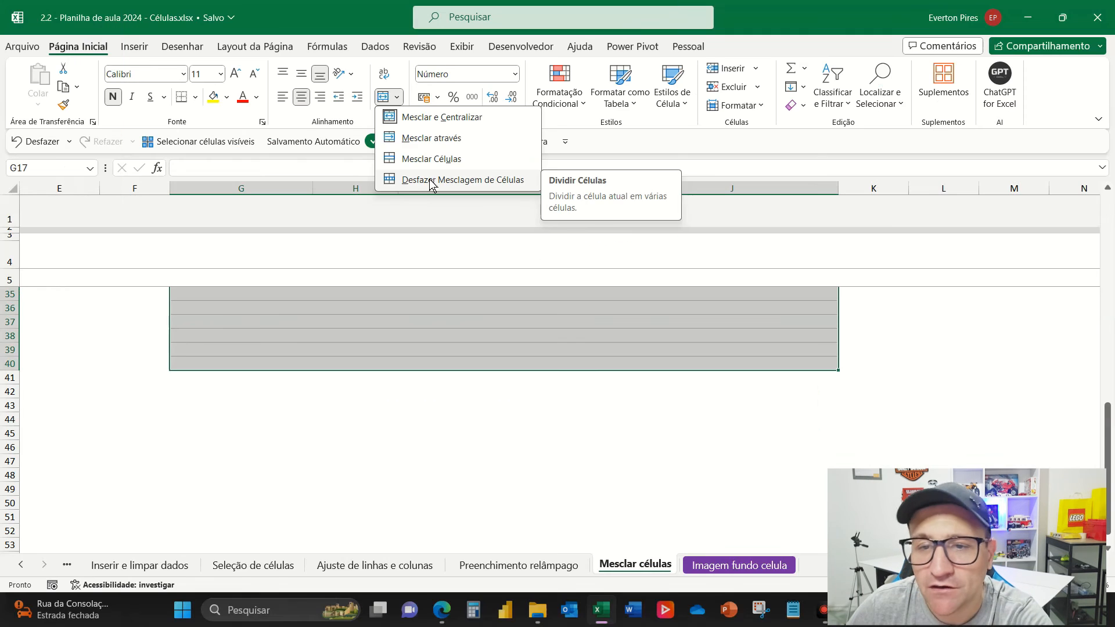
{"action": "left_click", "coordinate": [617, 359]}
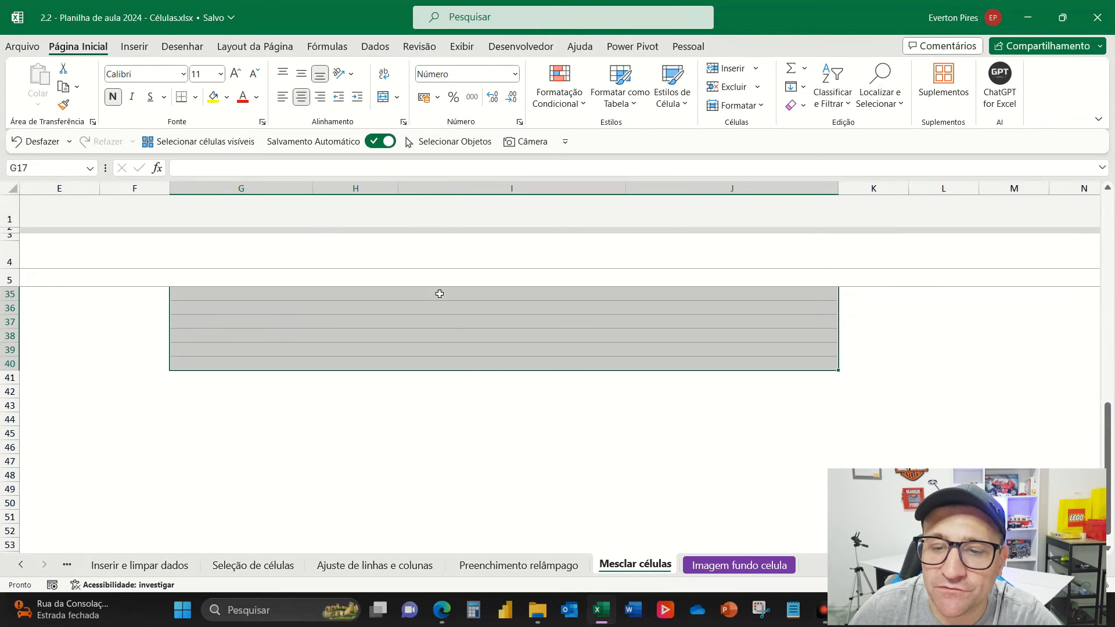
{"action": "scroll", "coordinate": [469, 367], "scroll_direction": "up", "scroll_amount": 9}
{"action": "left_click", "coordinate": [276, 409]}
{"action": "left_click", "coordinate": [364, 409]}
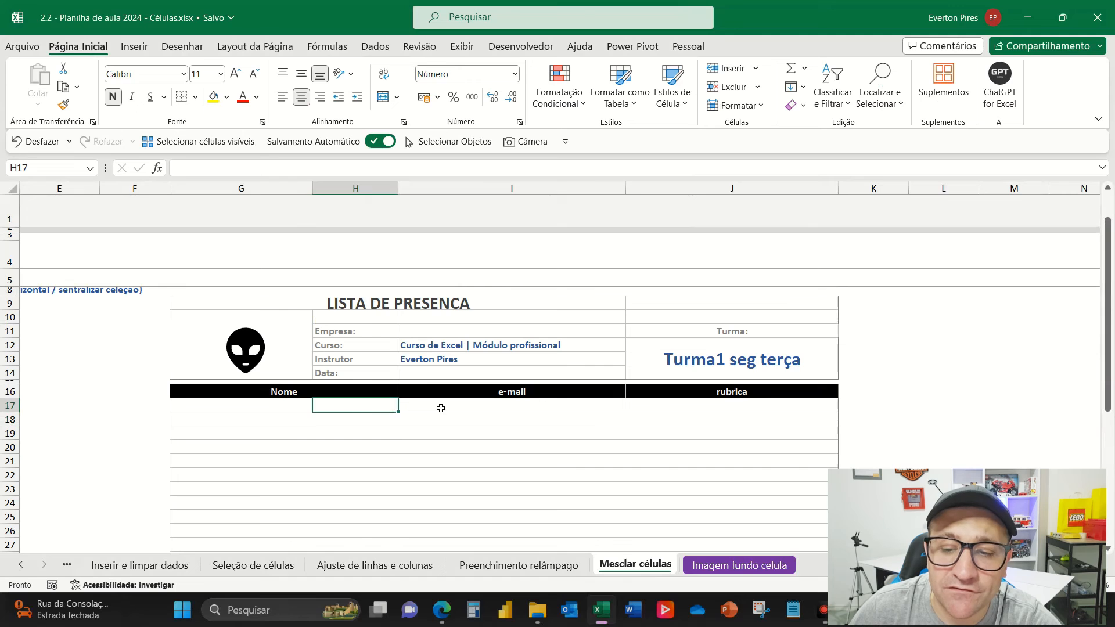
{"action": "left_click", "coordinate": [441, 409]}
{"action": "left_click", "coordinate": [646, 407]}
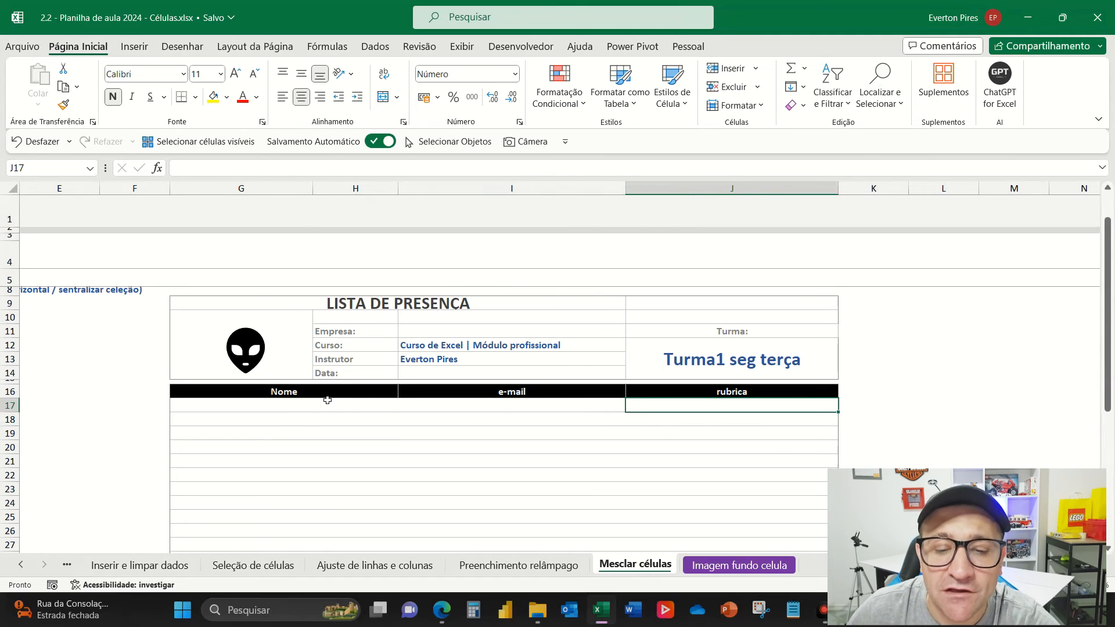
- Merge and center G17:H17 under the Nome header and copy the merged cell down to rows 18 through 40
{"action": "left_click_drag", "start_coordinate": [257, 410], "coordinate": [338, 411]}
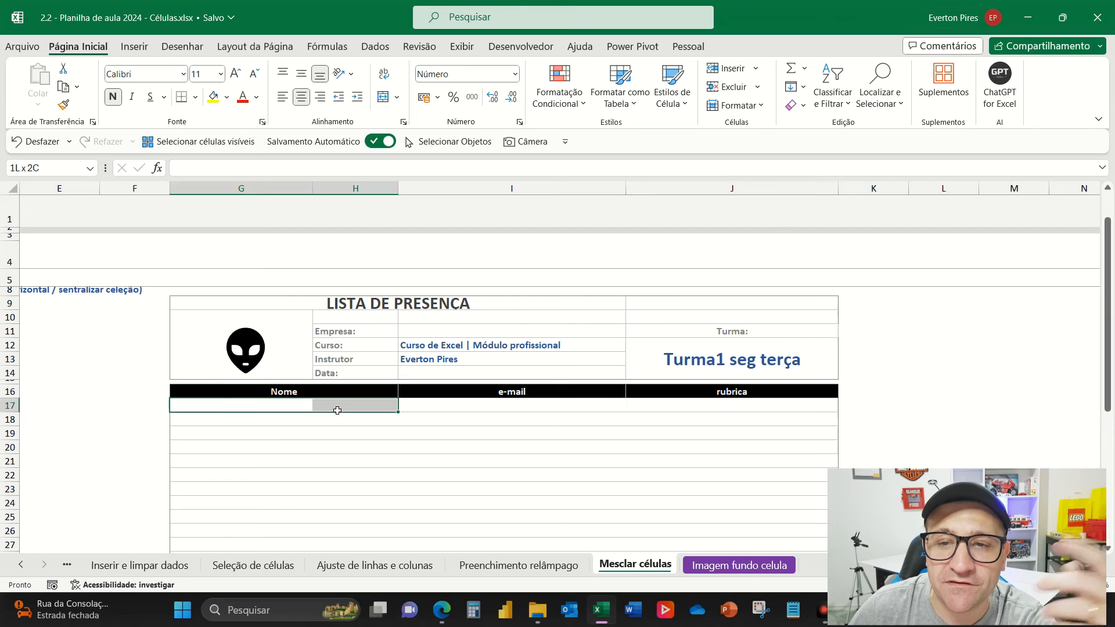
{"action": "left_click", "coordinate": [385, 97]}
{"action": "key", "text": "ctrl+c"}
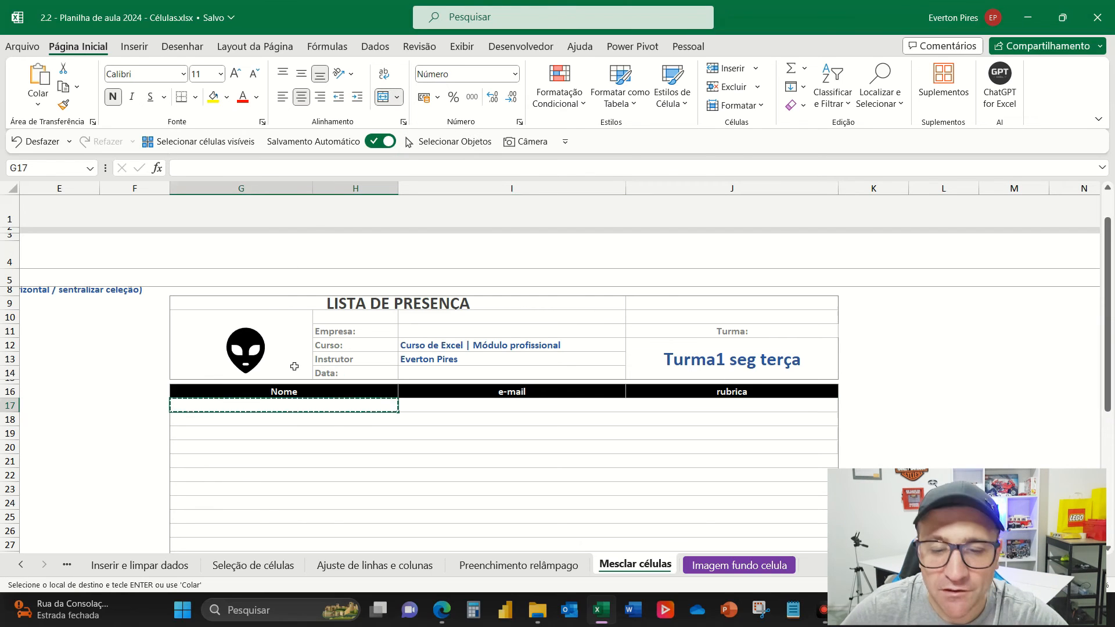
{"action": "key", "text": "Down"}
{"action": "key", "text": "shift+Down"}
{"action": "key", "text": "shift+Down"}
{"action": "key", "text": "shift+Right"}
{"action": "key", "text": "shift+Down"}
{"action": "key", "text": "shift+Down"}
{"action": "key", "text": "shift+Down"}
{"action": "key", "text": "shift+Down"}
{"action": "key", "text": "shift+Down"}
{"action": "key", "text": "shift+Down"}
{"action": "key", "text": "shift+Down"}
{"action": "key", "text": "shift+Down"}
{"action": "key", "text": "shift+Down"}
{"action": "key", "text": "shift+Down"}
{"action": "key", "text": "shift+Down"}
{"action": "key", "text": "shift+Down"}
{"action": "key", "text": "shift+Down"}
{"action": "key", "text": "shift+Down"}
{"action": "key", "text": "shift+Down"}
{"action": "key", "text": "shift+Down"}
{"action": "key", "text": "shift+Down"}
{"action": "key", "text": "shift+Down"}
{"action": "key", "text": "shift+Down"}
{"action": "key", "text": "shift+Down"}
{"action": "key", "text": "shift+Down"}
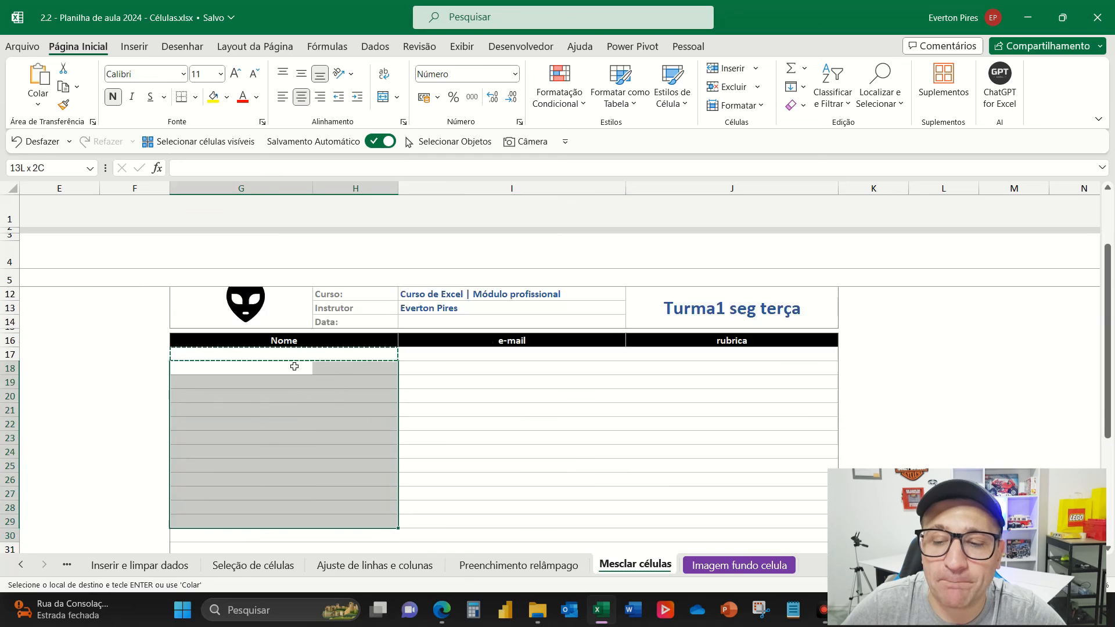
{"action": "key", "text": "shift+Down"}
{"action": "key", "text": "shift+Down"}
{"action": "key", "text": "shift+Down"}
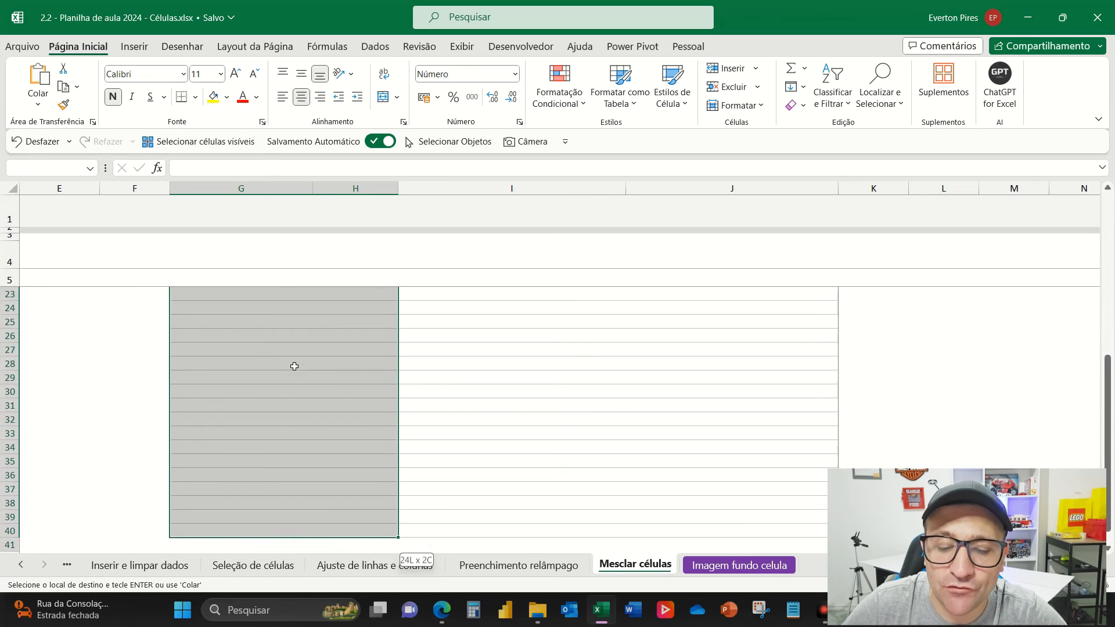
{"action": "key", "text": "shift+Up"}
{"action": "key", "text": "shift+Up"}
{"action": "key", "text": "shift+Up"}
{"action": "key", "text": "shift+Up"}
{"action": "key", "text": "Return"}
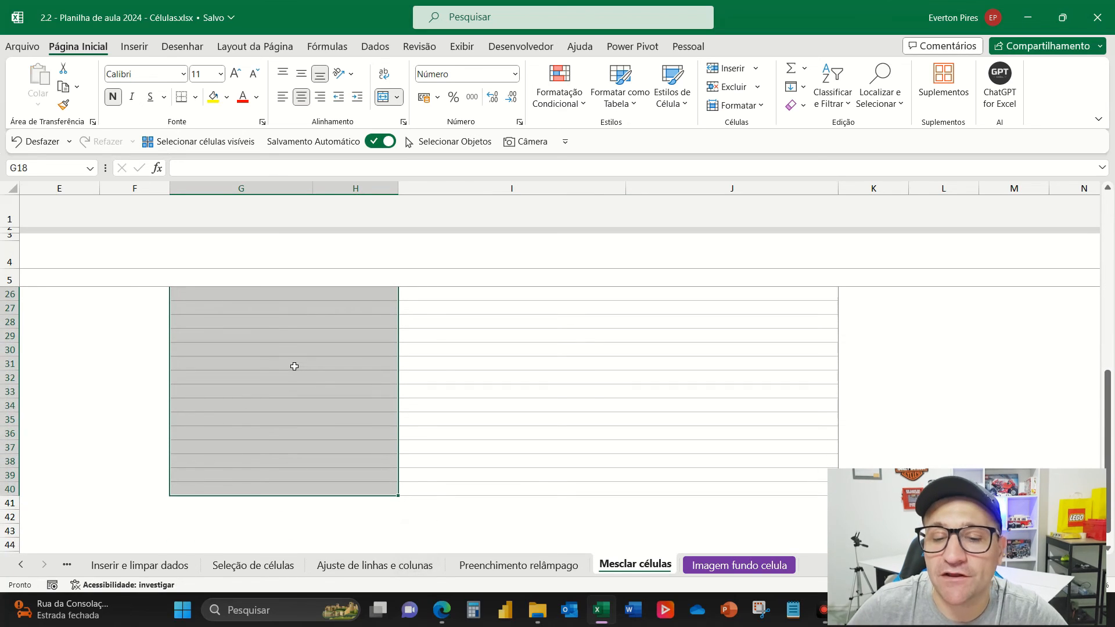
- Examine the attendance rows under the e-mail and rubrica headers by selecting their cells
{"action": "scroll", "coordinate": [295, 366], "scroll_direction": "up", "scroll_amount": 6}
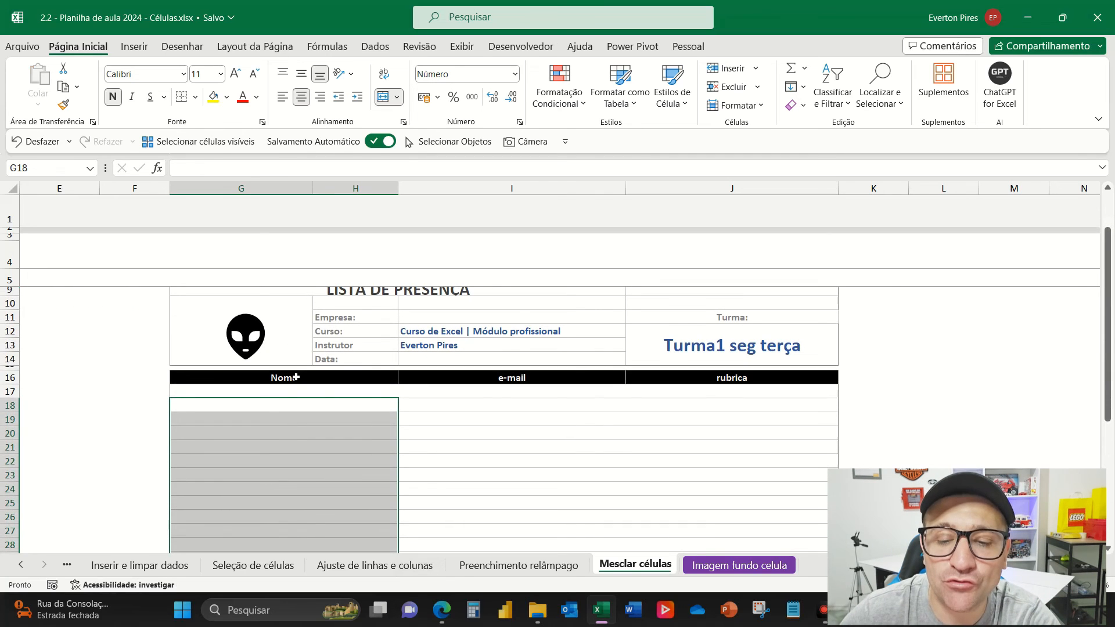
{"action": "left_click", "coordinate": [524, 393]}
{"action": "left_click_drag", "start_coordinate": [537, 401], "coordinate": [552, 506]}
{"action": "left_click_drag", "start_coordinate": [684, 387], "coordinate": [709, 530]}
{"action": "scroll", "coordinate": [707, 484], "scroll_direction": "down", "scroll_amount": 4}
{"action": "scroll", "coordinate": [685, 438], "scroll_direction": "down", "scroll_amount": 2}
{"action": "scroll", "coordinate": [685, 438], "scroll_direction": "up", "scroll_amount": 7}
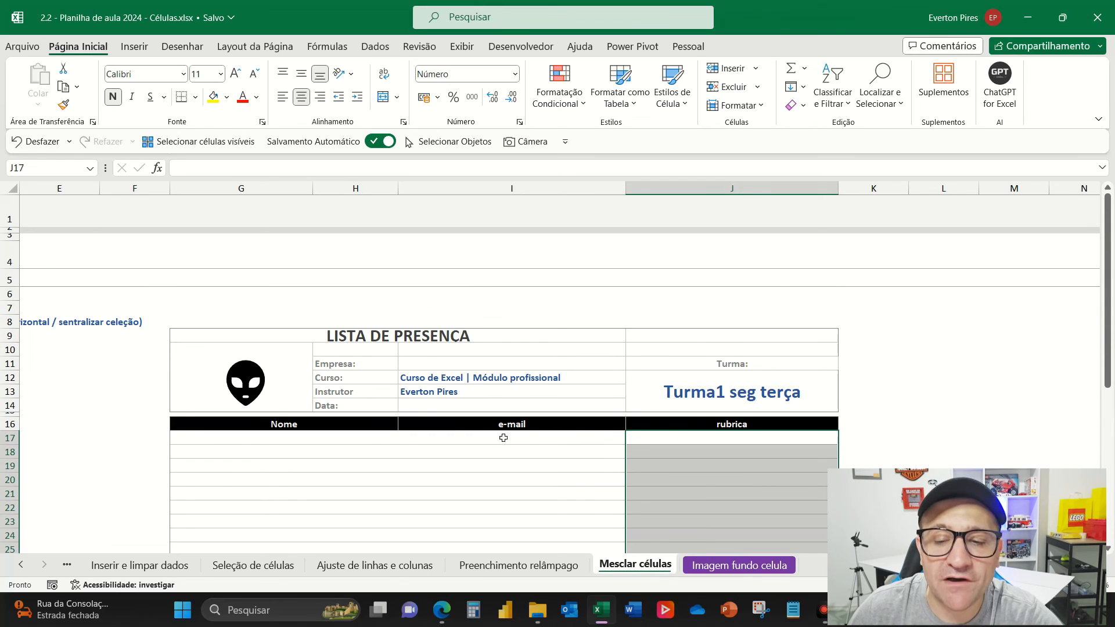
- Apply Desfazer Mesclagem de Células to title cells G9:I9, and merge and center the title across G9:J9
{"action": "left_click_drag", "start_coordinate": [277, 334], "coordinate": [580, 336]}
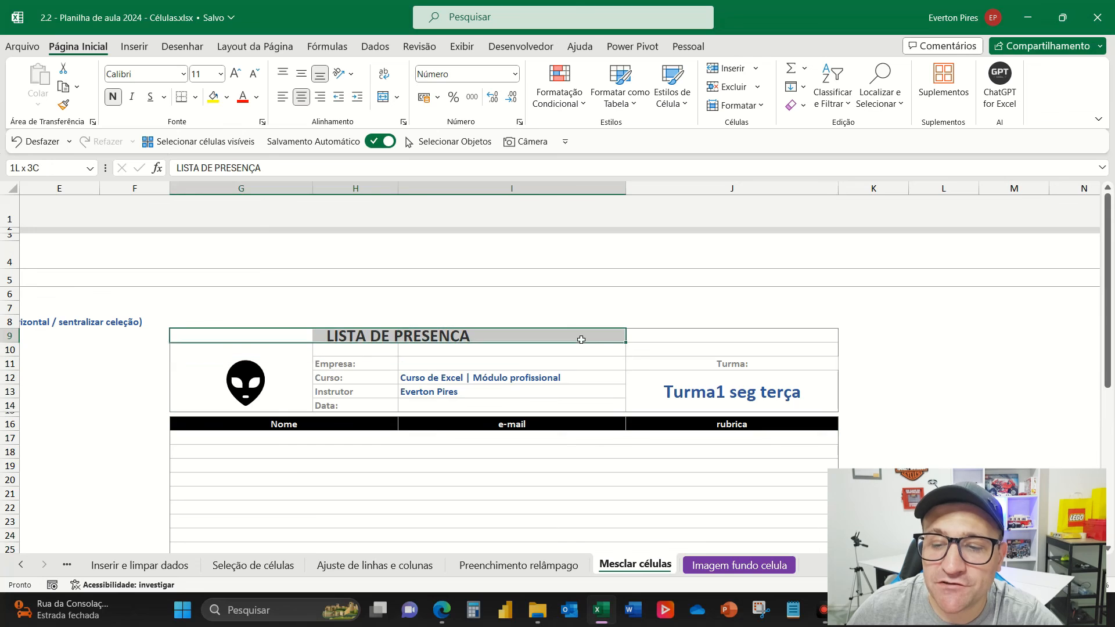
{"action": "left_click", "coordinate": [397, 97]}
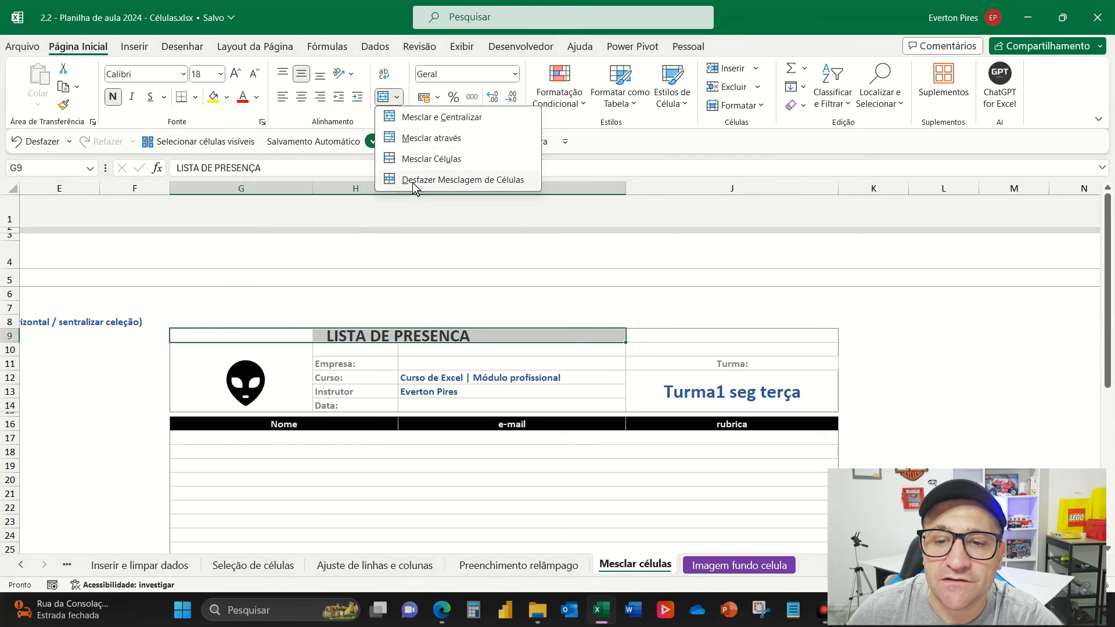
{"action": "left_click", "coordinate": [433, 179]}
{"action": "left_click_drag", "start_coordinate": [249, 334], "coordinate": [717, 335]}
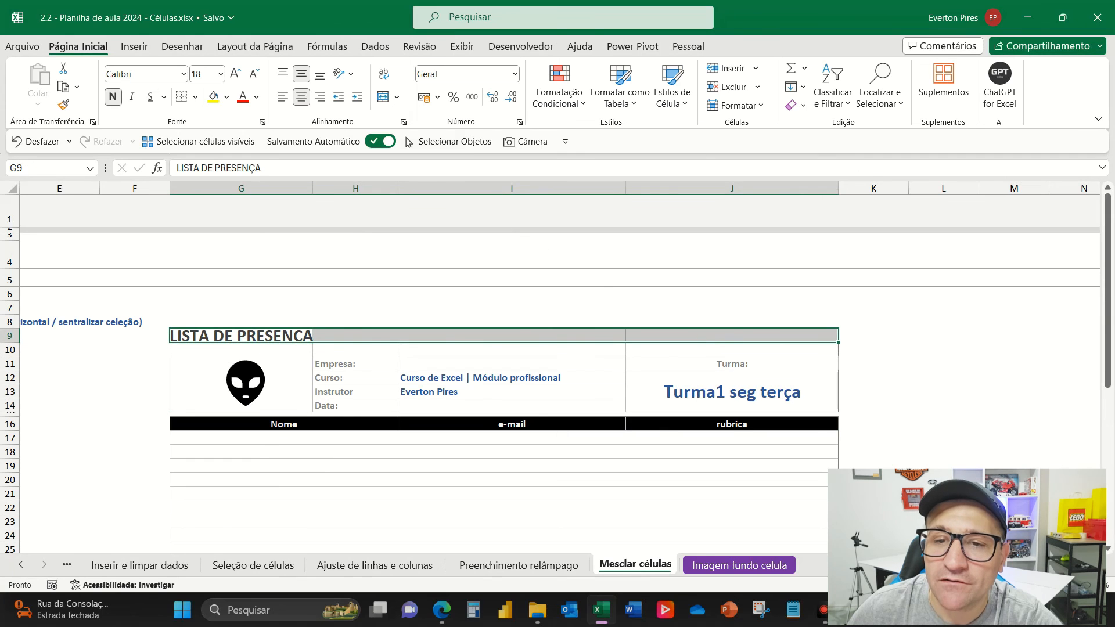
{"action": "left_click", "coordinate": [383, 98]}
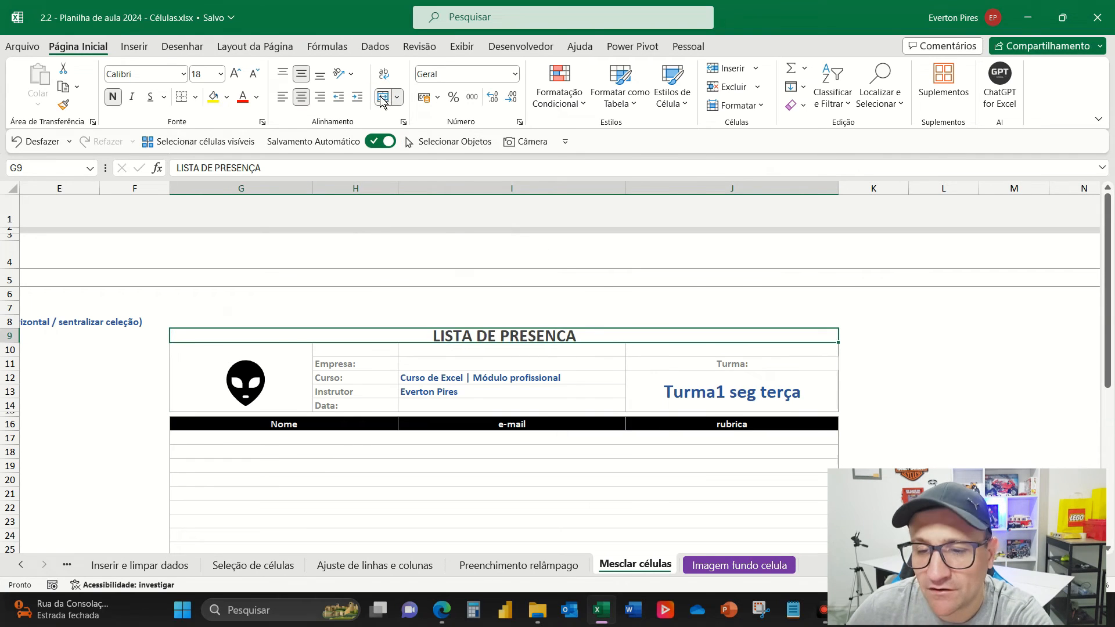